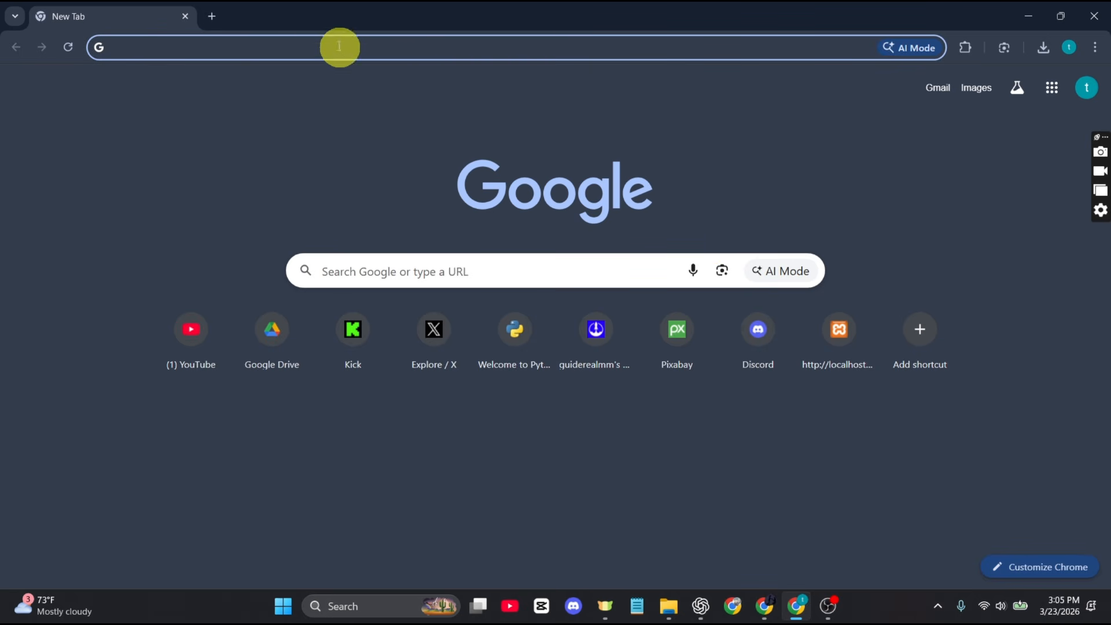
Step: Search the web for Twitch and open the twitch.tv website
text(t)
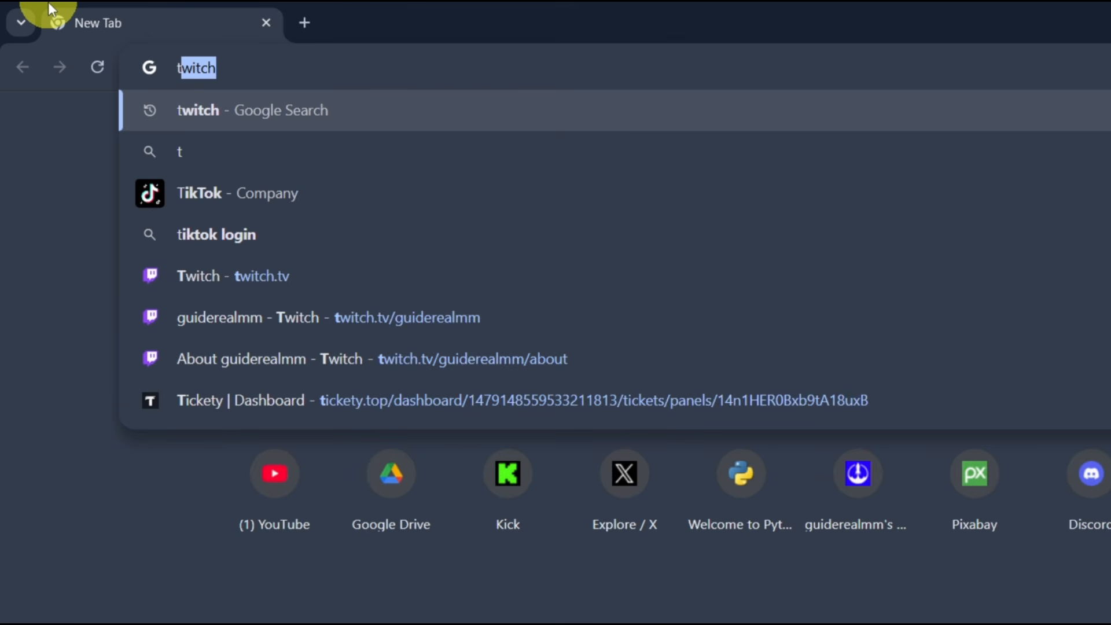
text(wi)
key(Return)
click(266, 319)
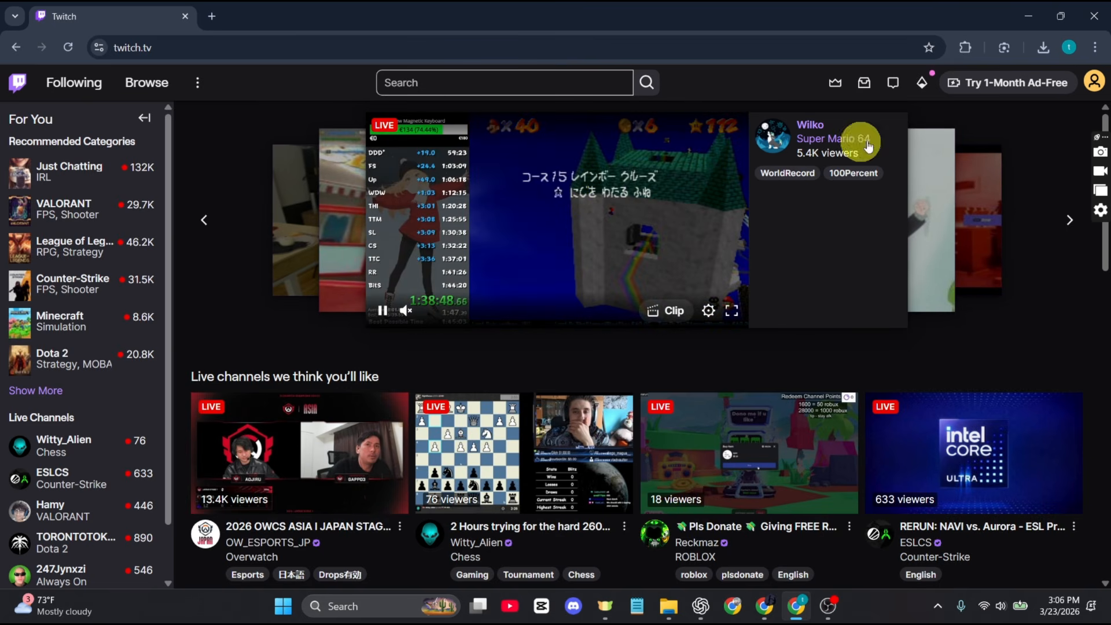
Step: Go to Alerts in the Creator Dashboard and create a new alert box
click(1094, 82)
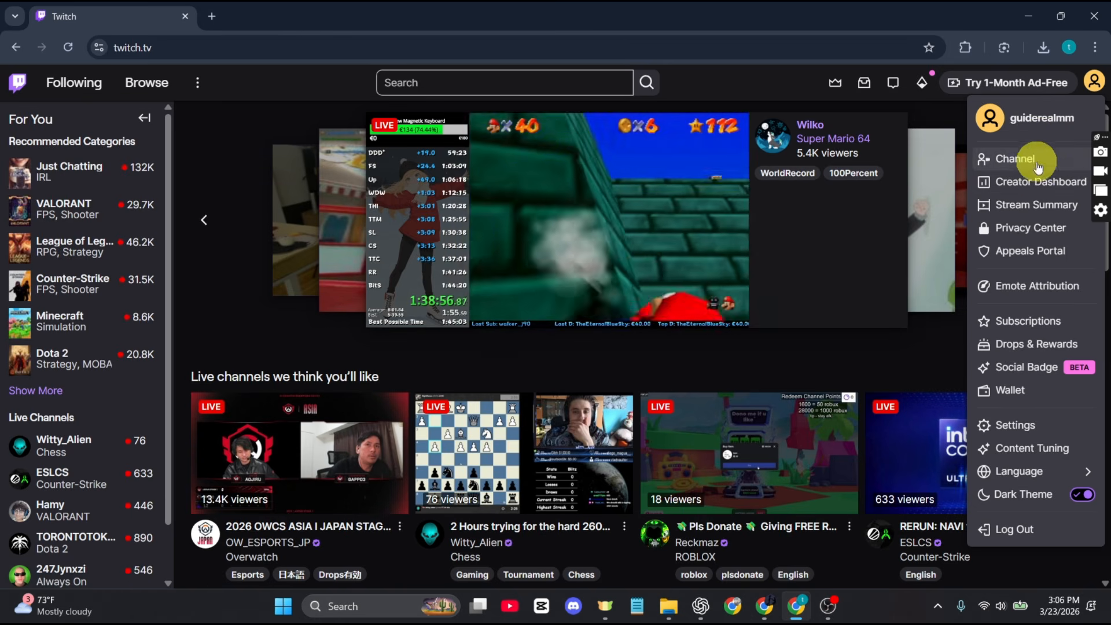
click(1040, 184)
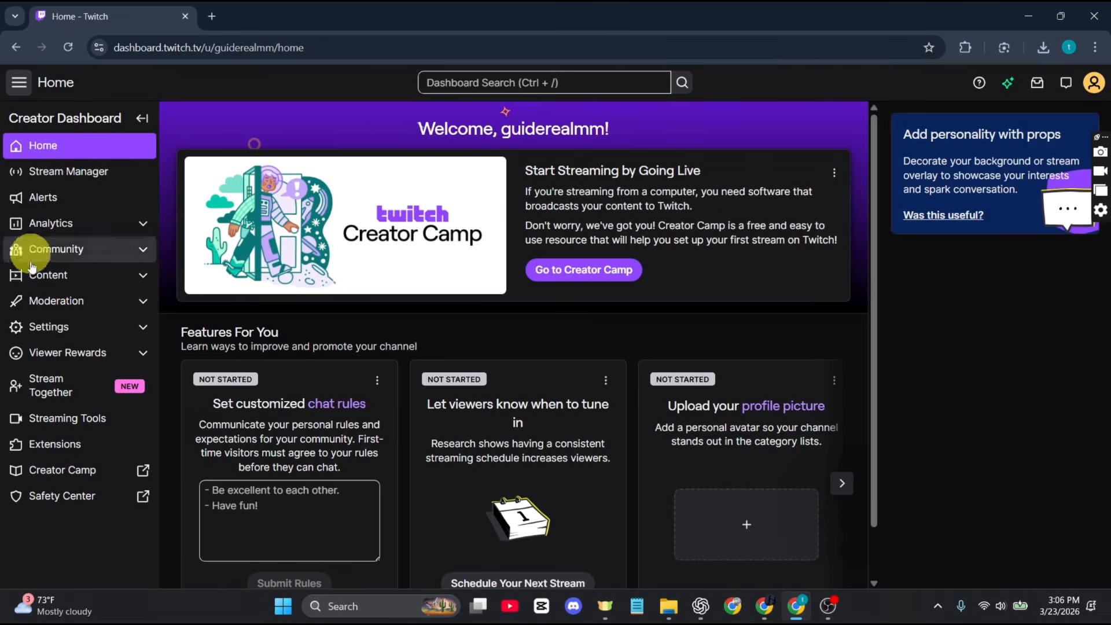
click(42, 201)
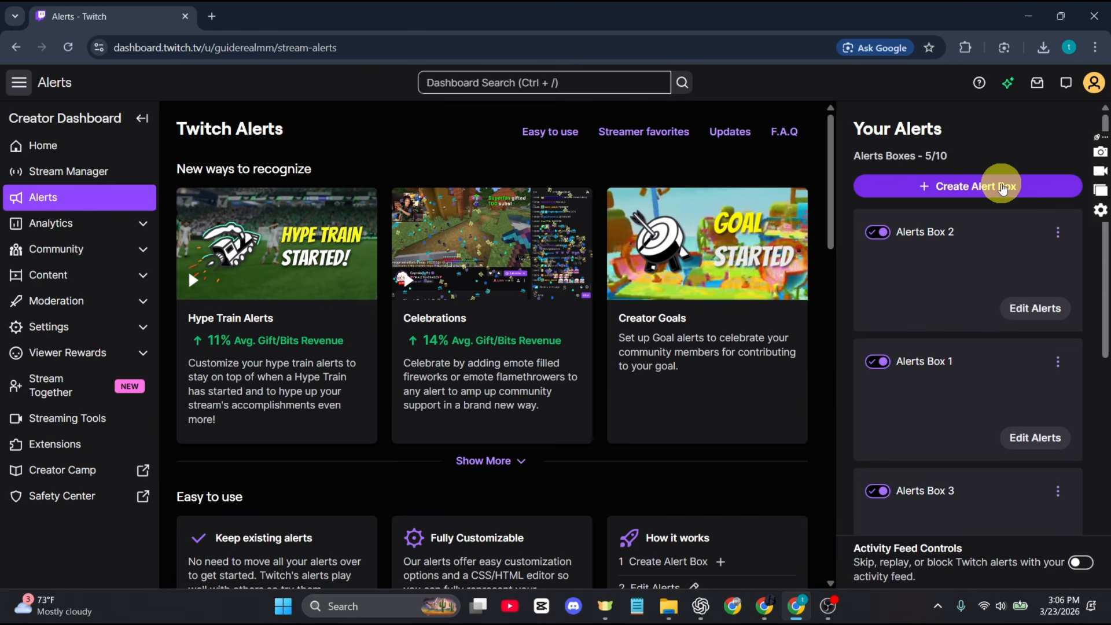
click(999, 186)
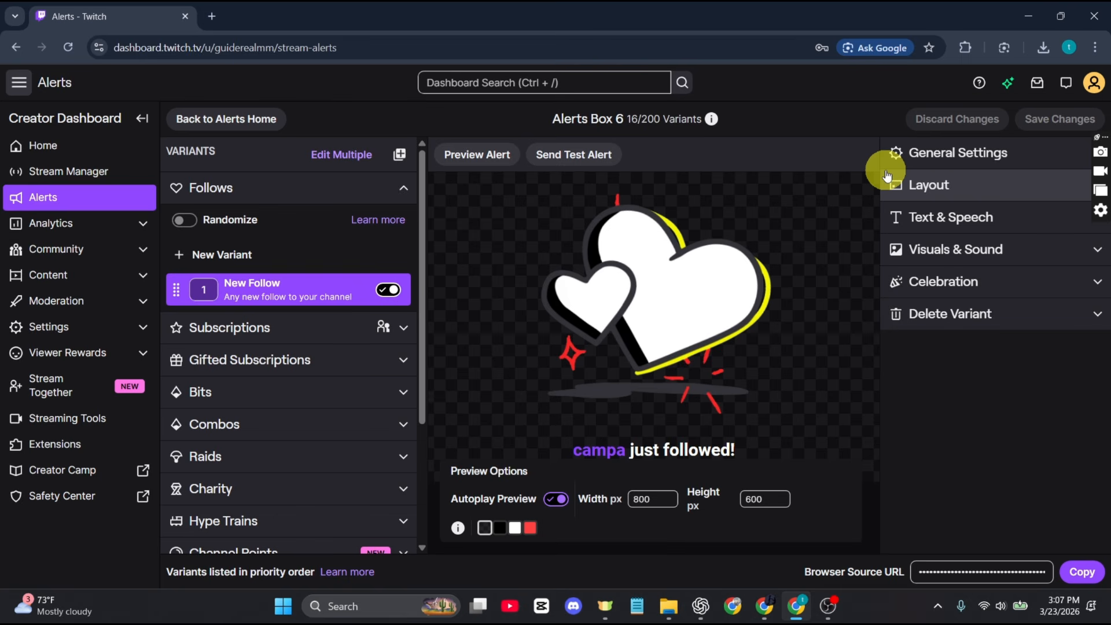
Step: Rename the follow alert variant to New Follower in its general settings
click(988, 165)
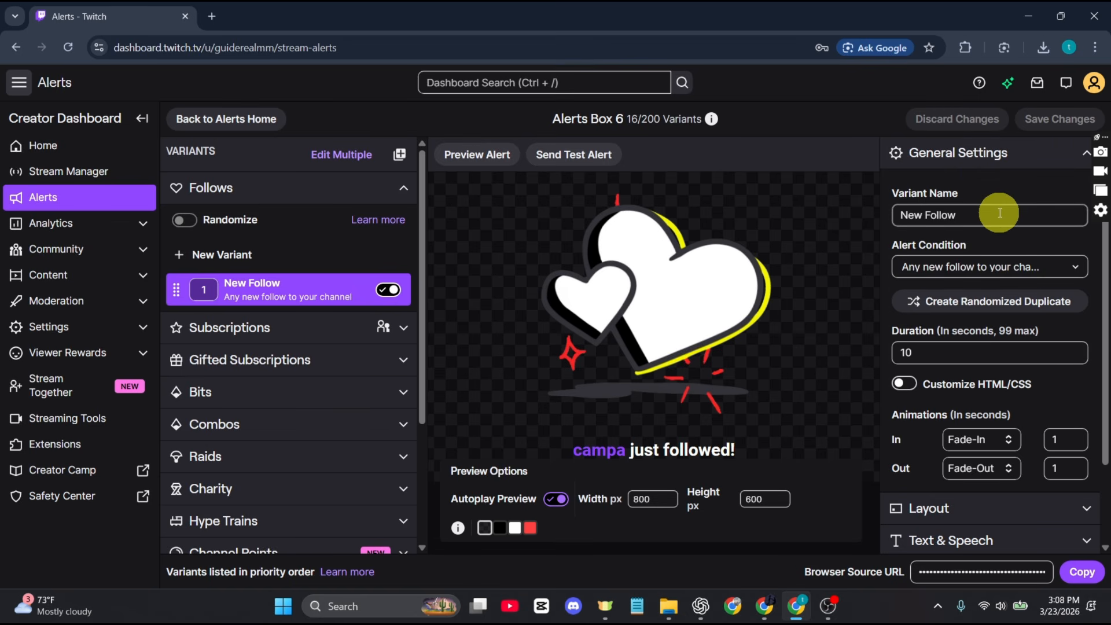
click(964, 216)
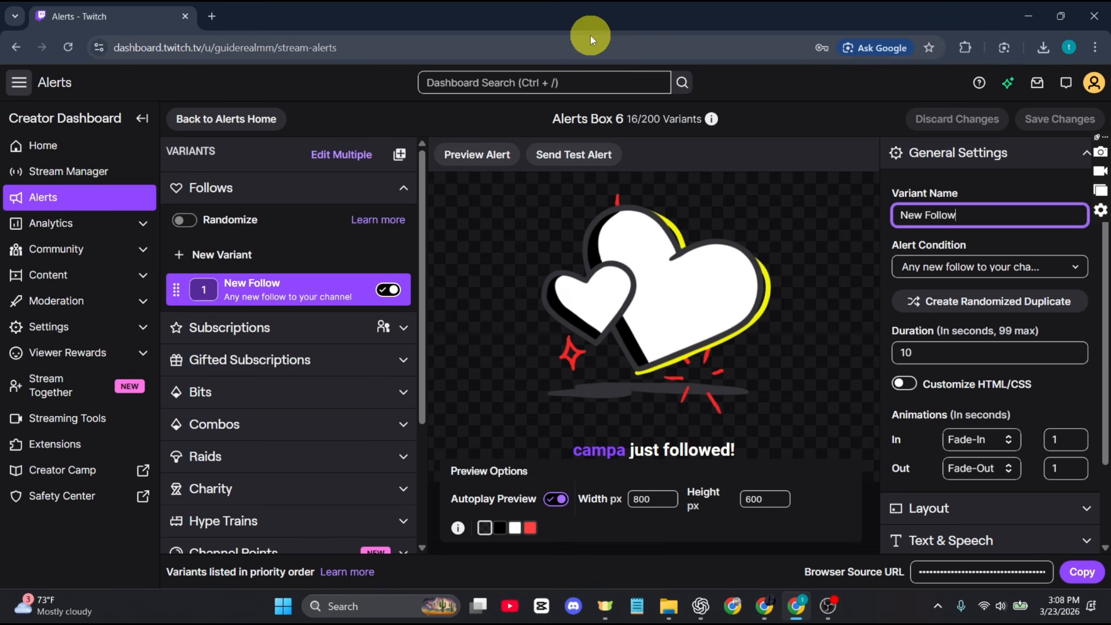
text(er)
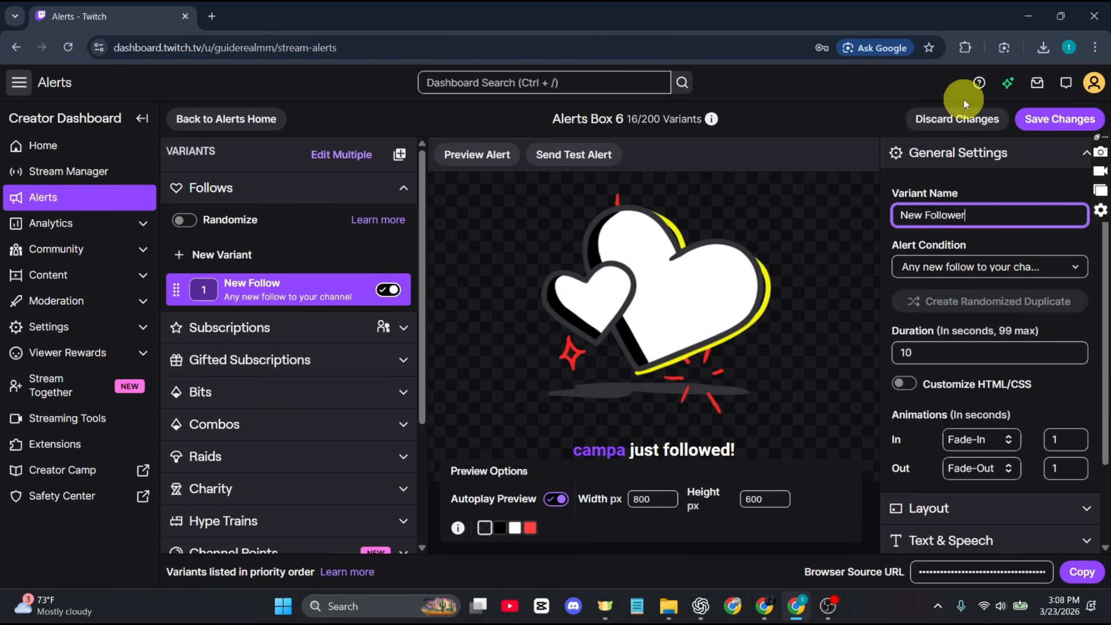
key(Tab)
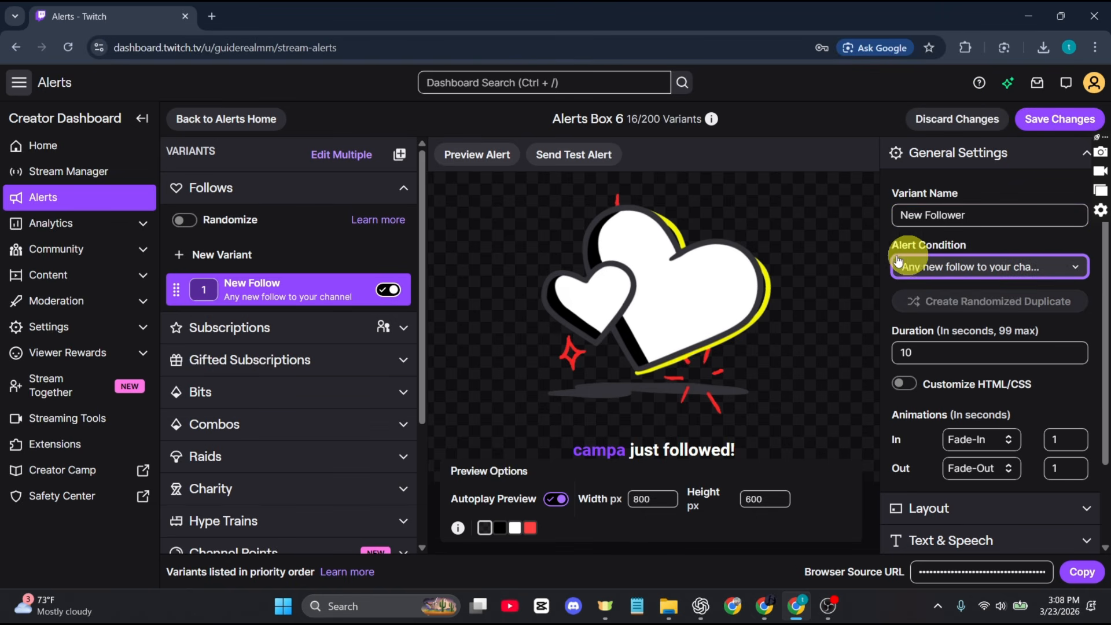
Step: Choose any new follow to your channel as the alert condition and set the alert duration to 5 seconds
click(977, 267)
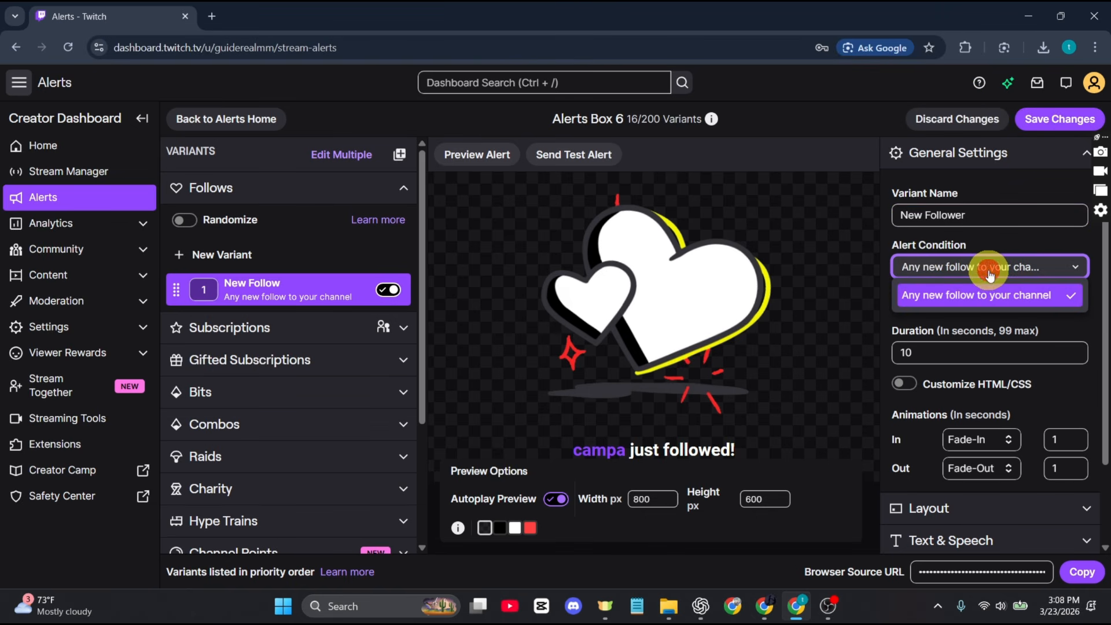
click(958, 295)
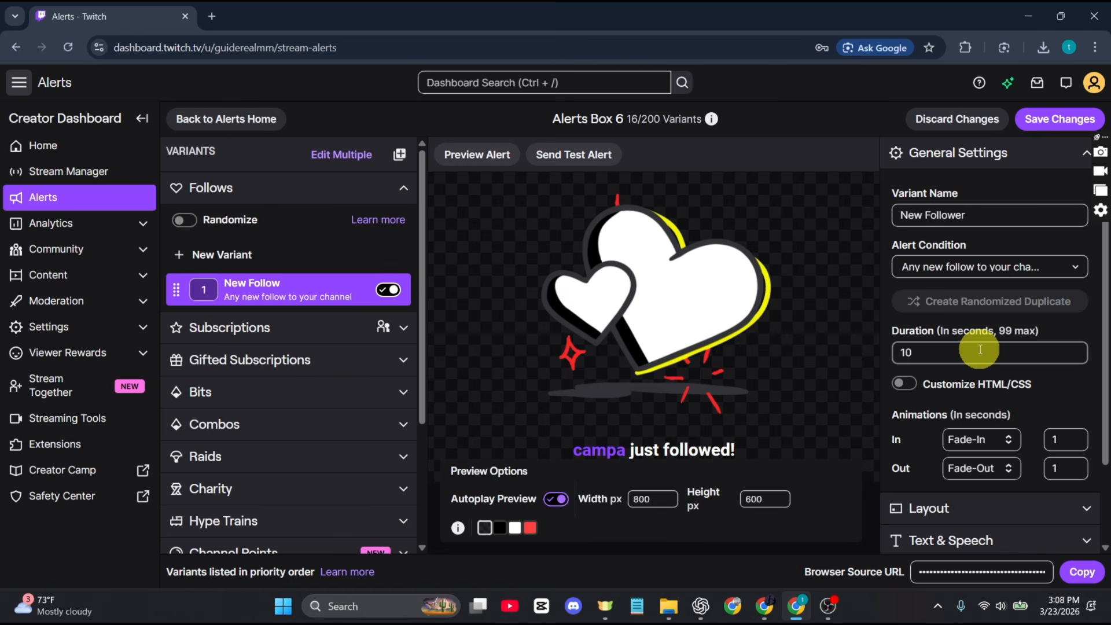
drag(971, 347, 880, 350)
click(880, 350)
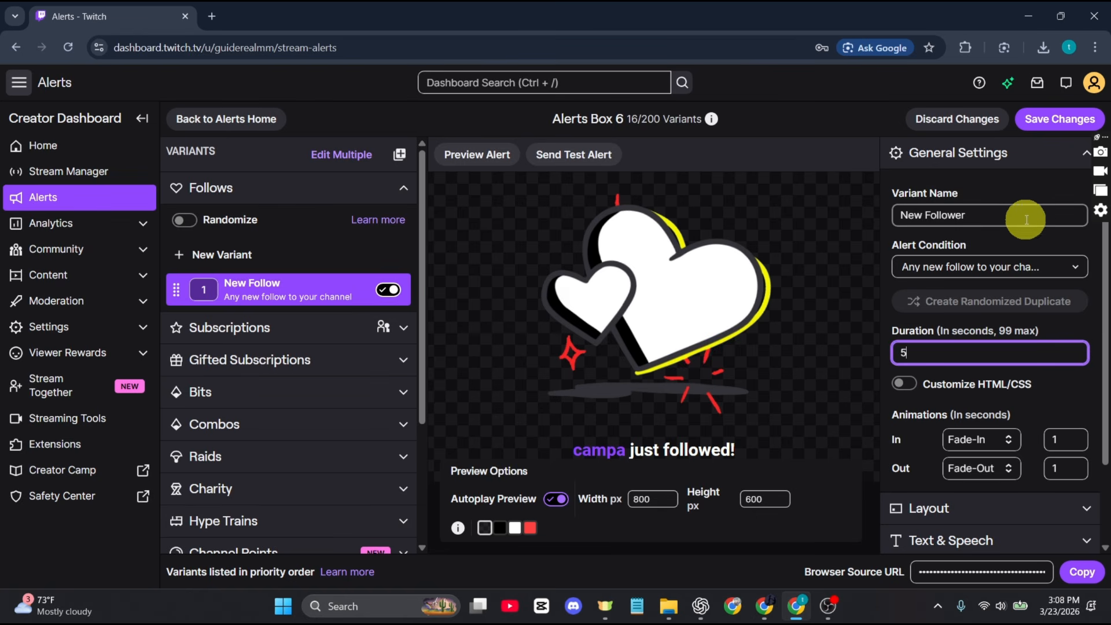
Step: Set the alert's in animation to Slide-Up and its out animation to Zoom Out, and preview the alert
scroll(1001, 327, down, 1)
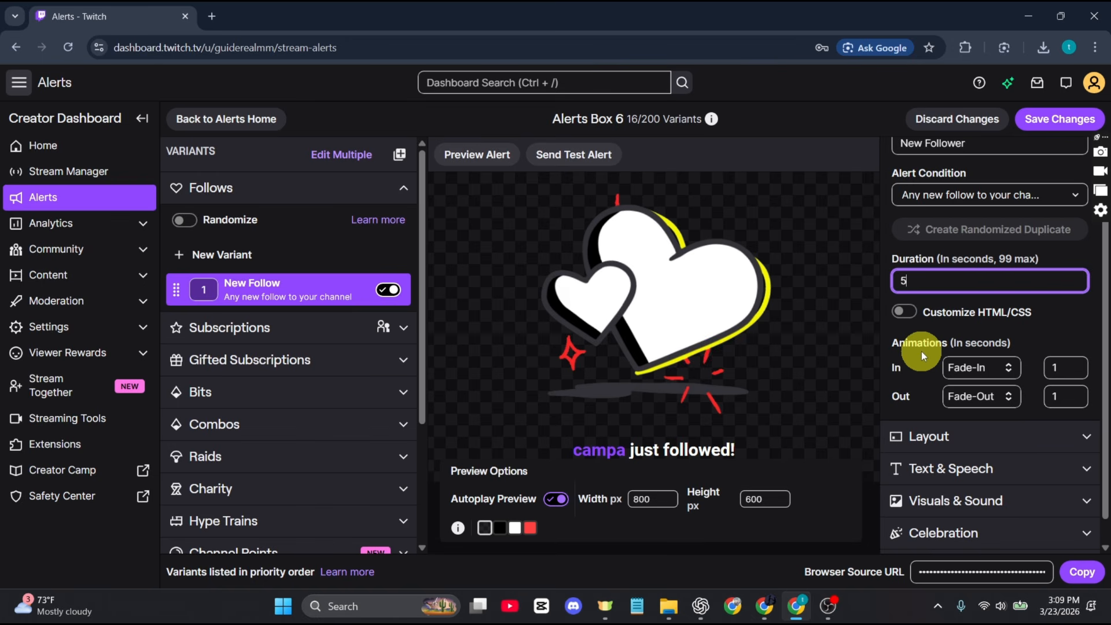
click(1004, 367)
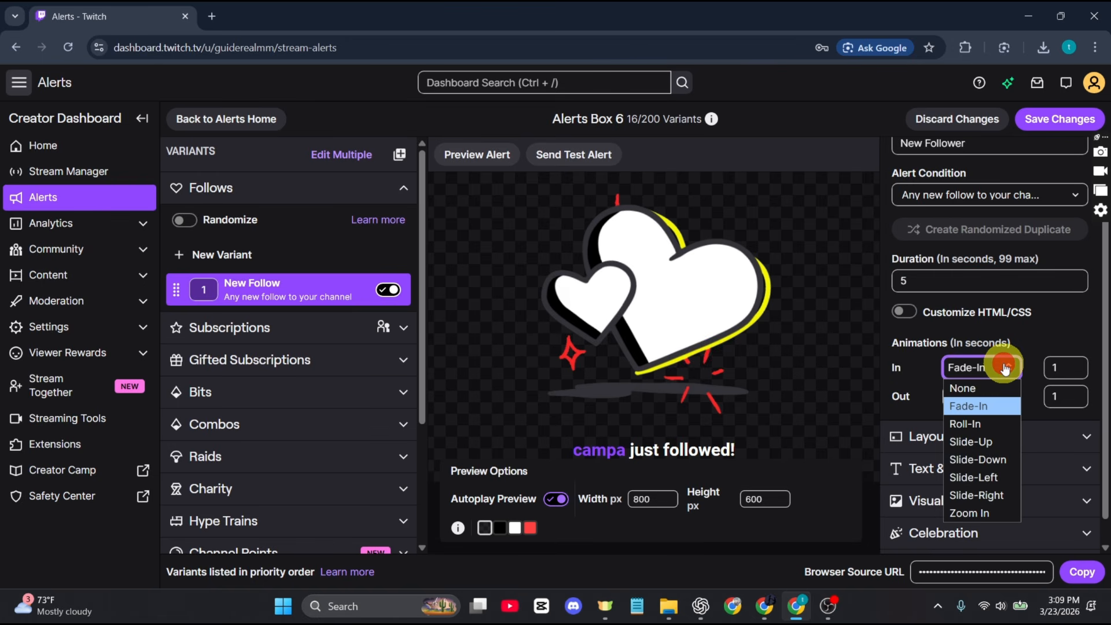
click(980, 442)
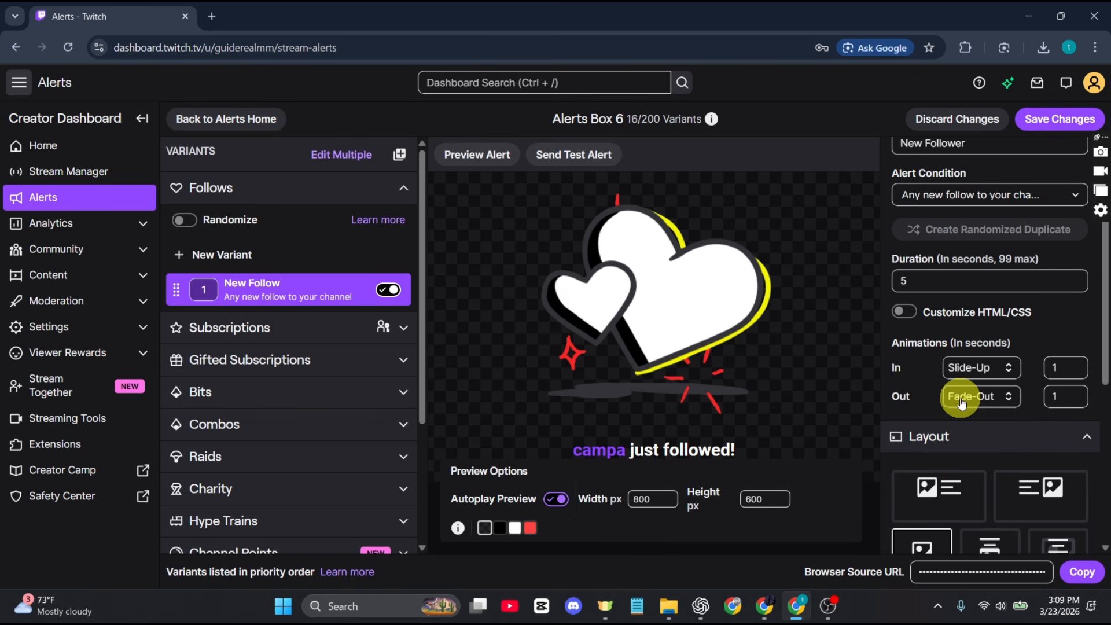
click(992, 397)
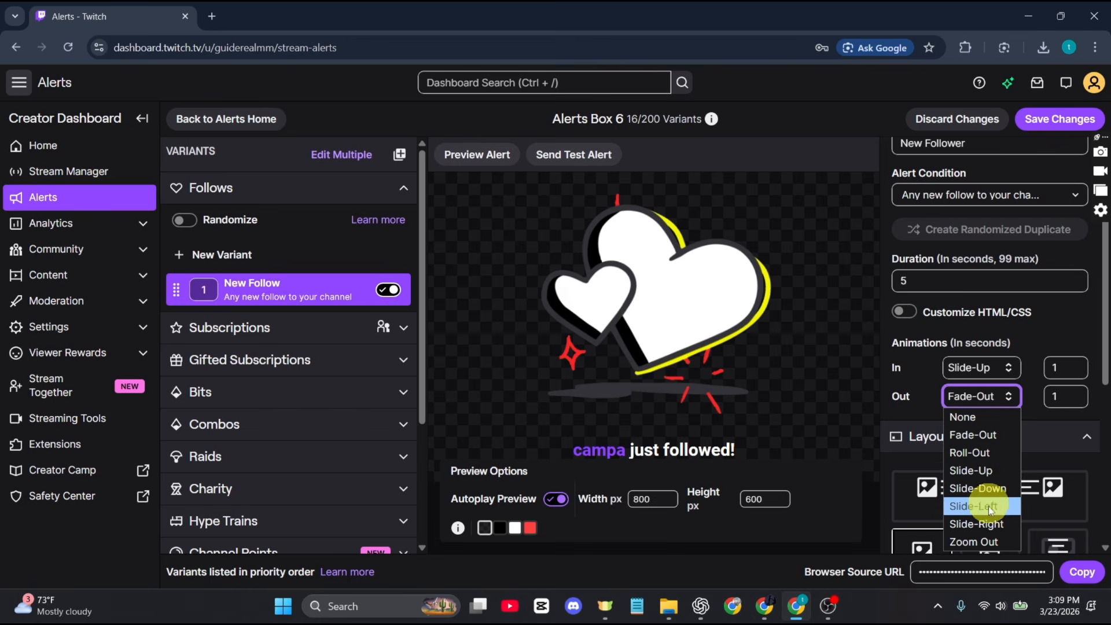
click(976, 541)
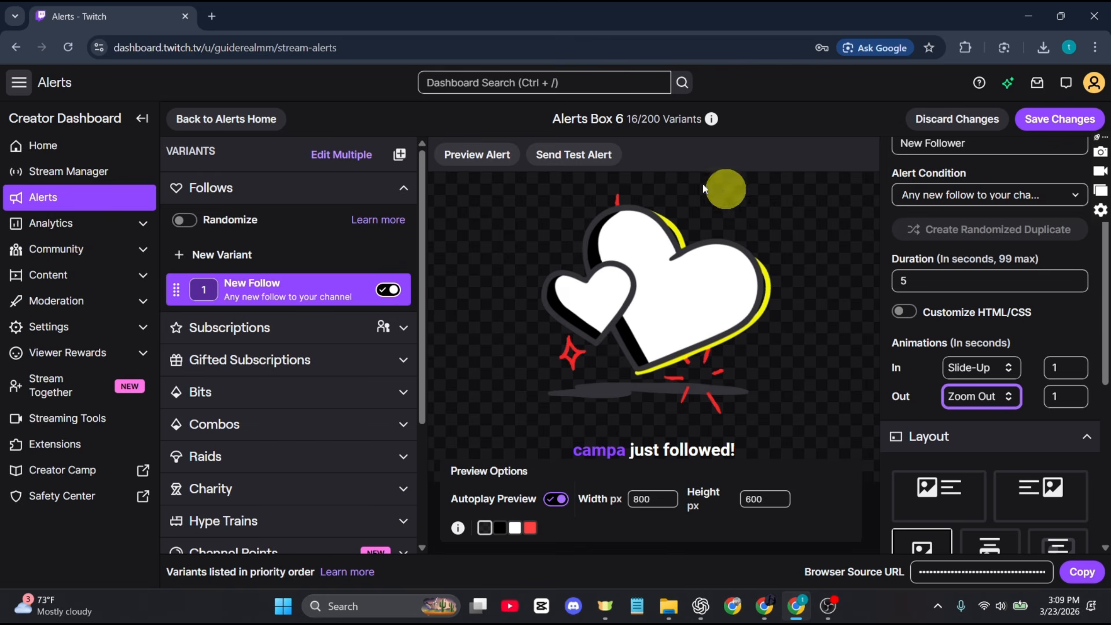
click(475, 159)
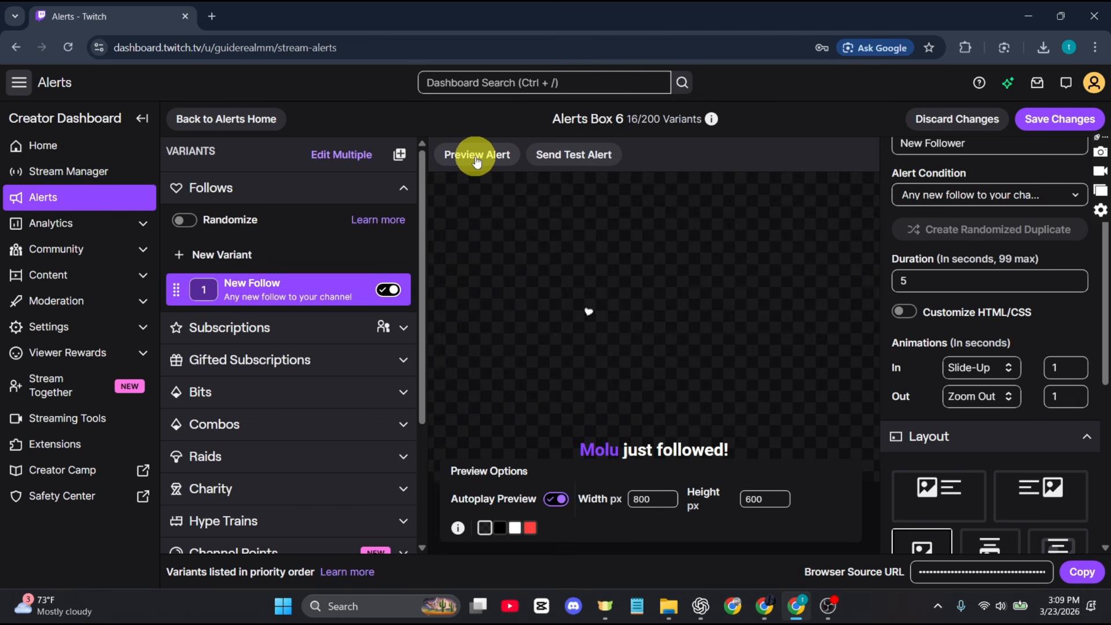
Step: Change the alert layout to the one that places the text over the image
scroll(1029, 477, down, 3)
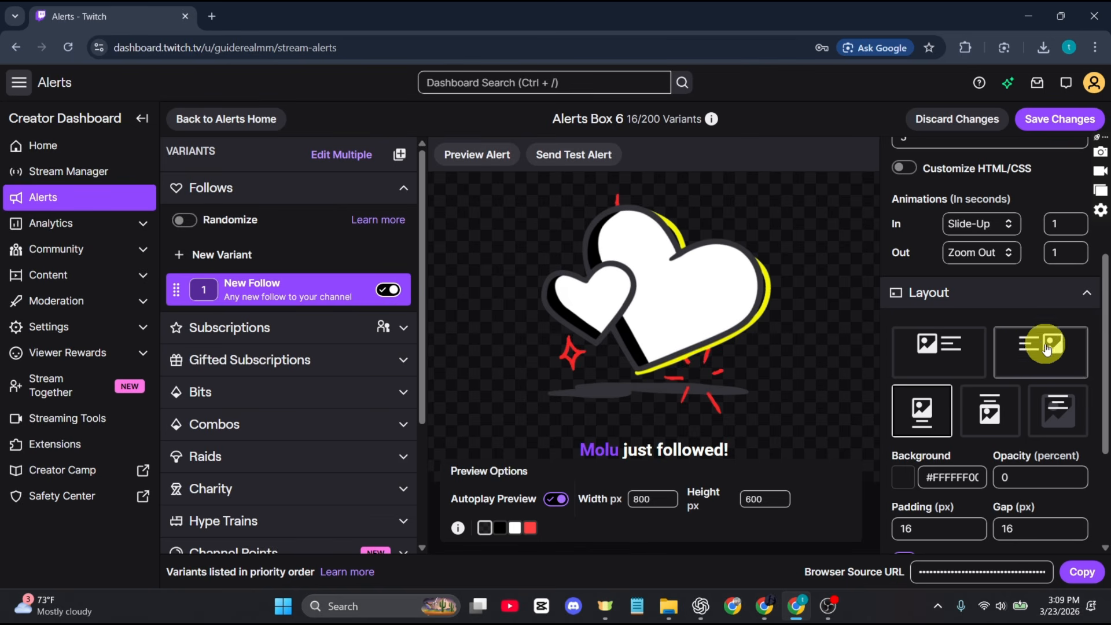
click(1054, 405)
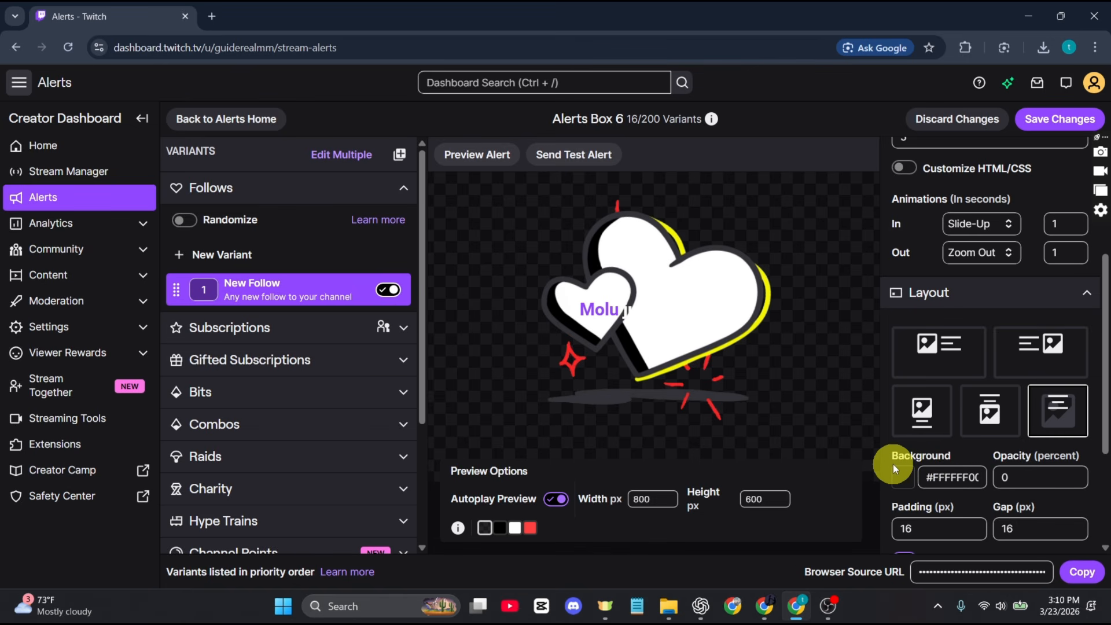
scroll(894, 464, down, 2)
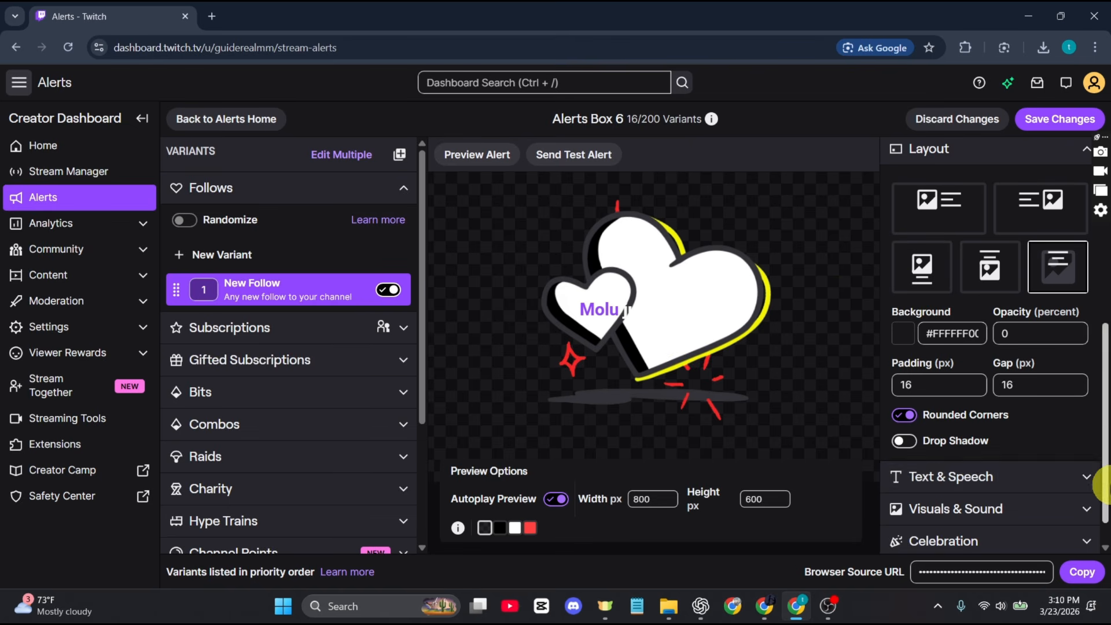
Step: Set the alert message's font weight to Bold in the text and speech settings, keeping the Roboto font
click(1010, 489)
scroll(1015, 480, down, 4)
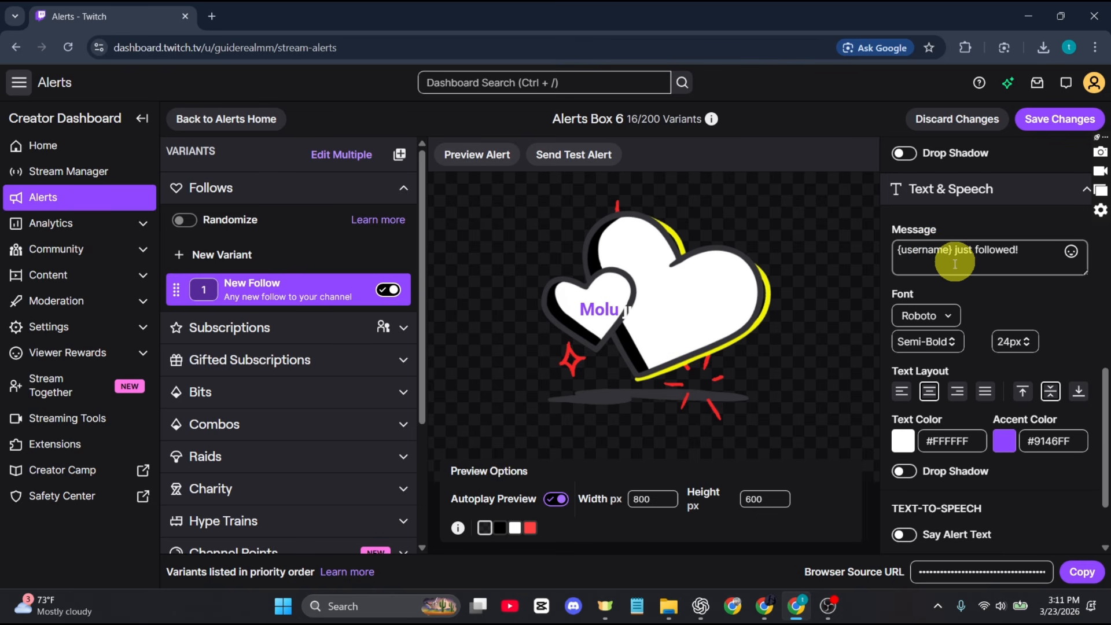
click(931, 318)
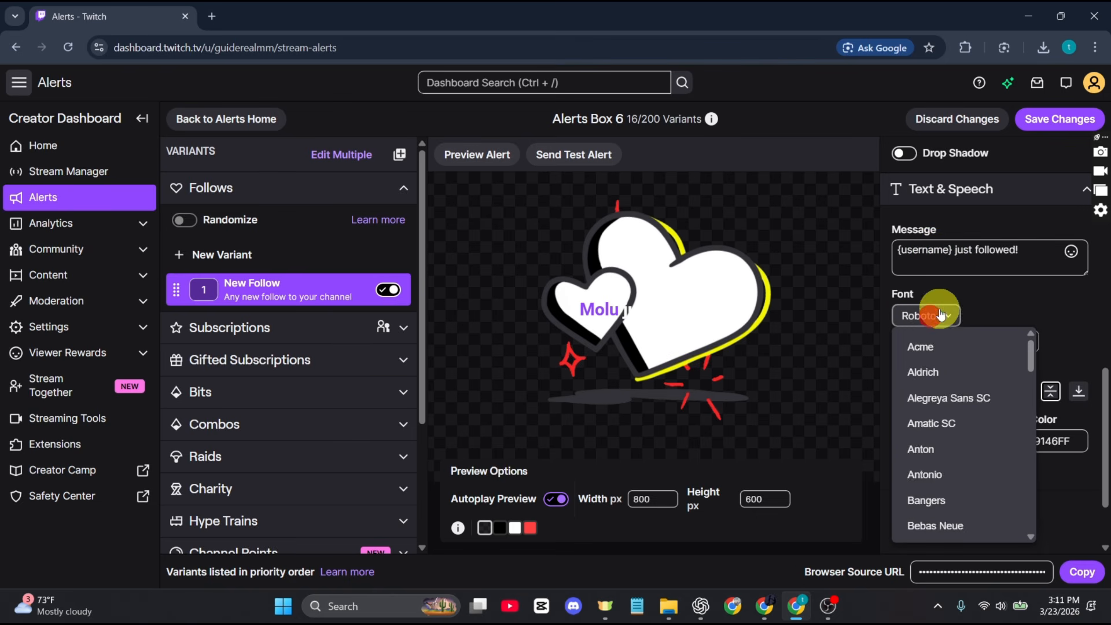
click(996, 302)
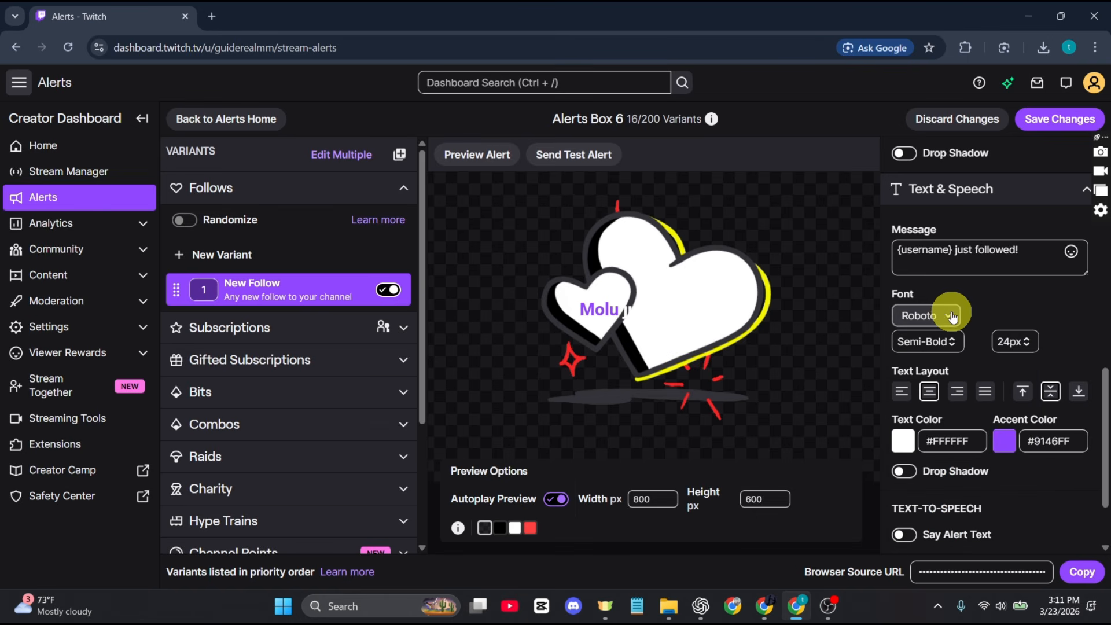
click(931, 343)
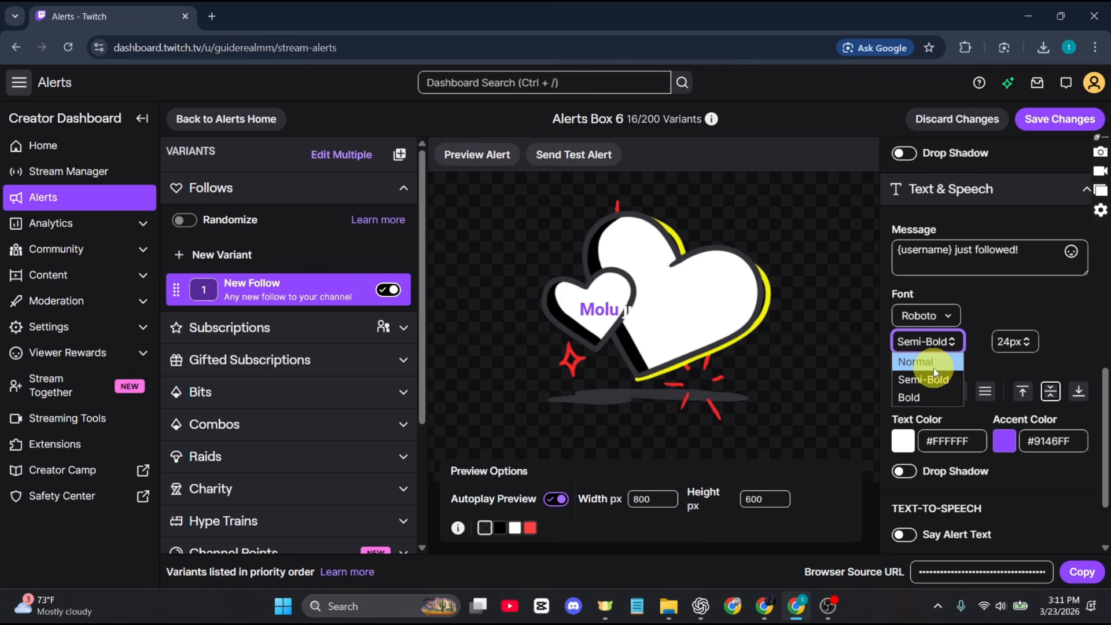
click(922, 398)
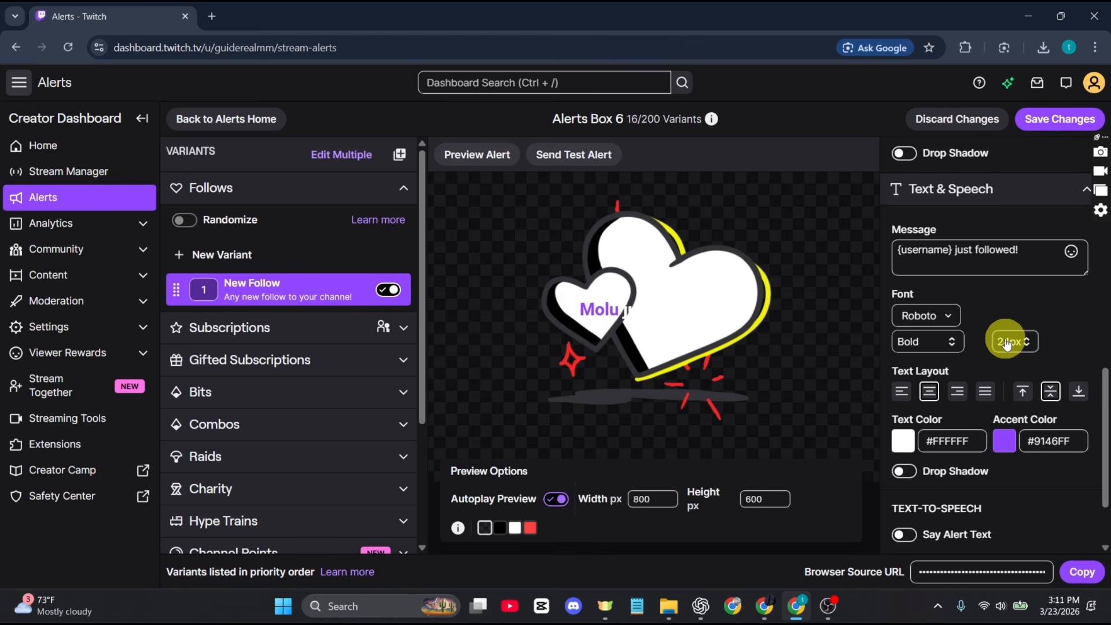
Step: Test left alignment on the alert text, return it to centred, and turn on the text's drop shadow
scroll(1006, 342, down, 3)
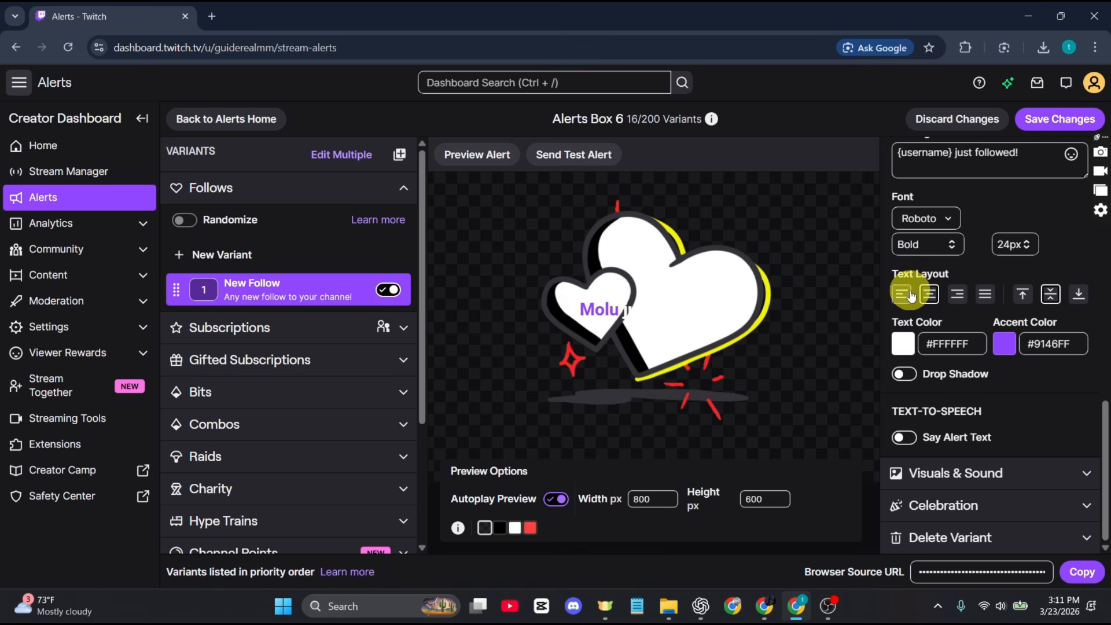
click(901, 294)
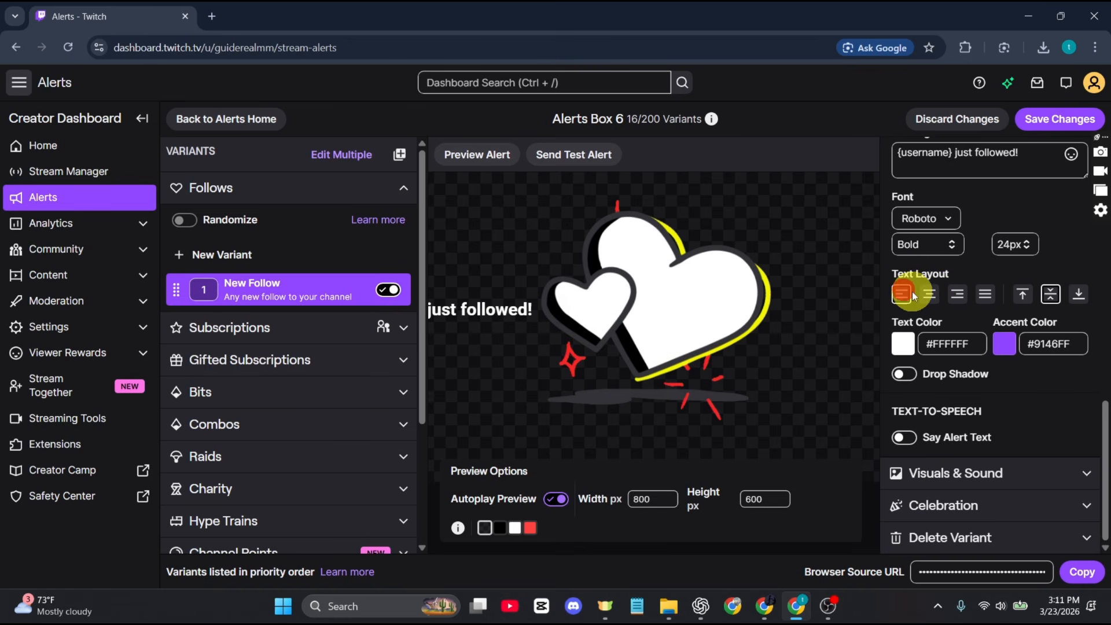
click(927, 294)
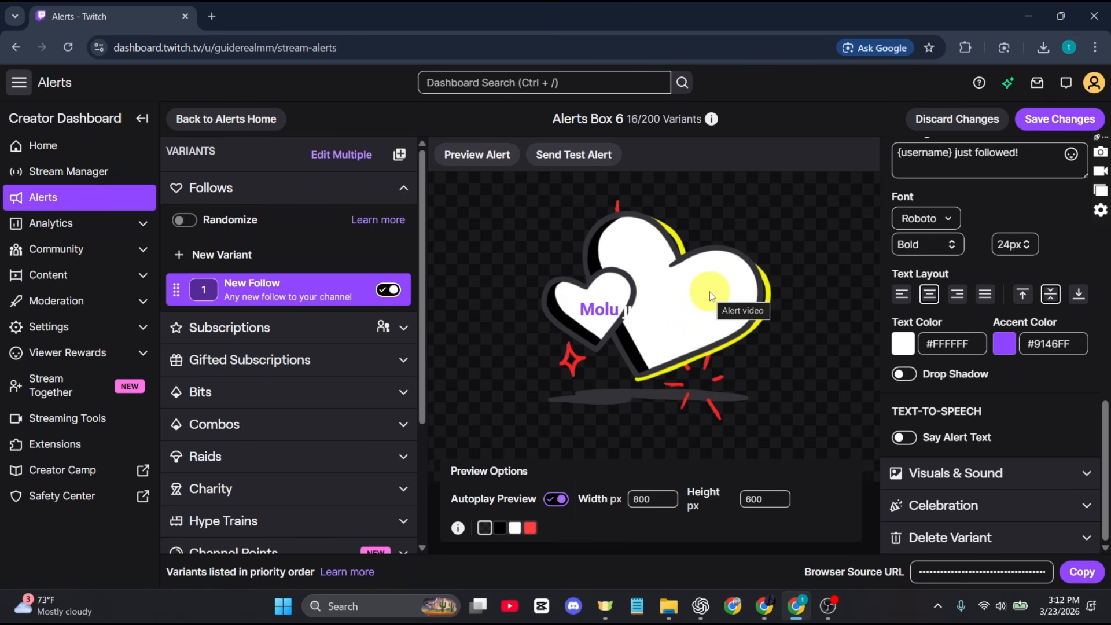
click(906, 375)
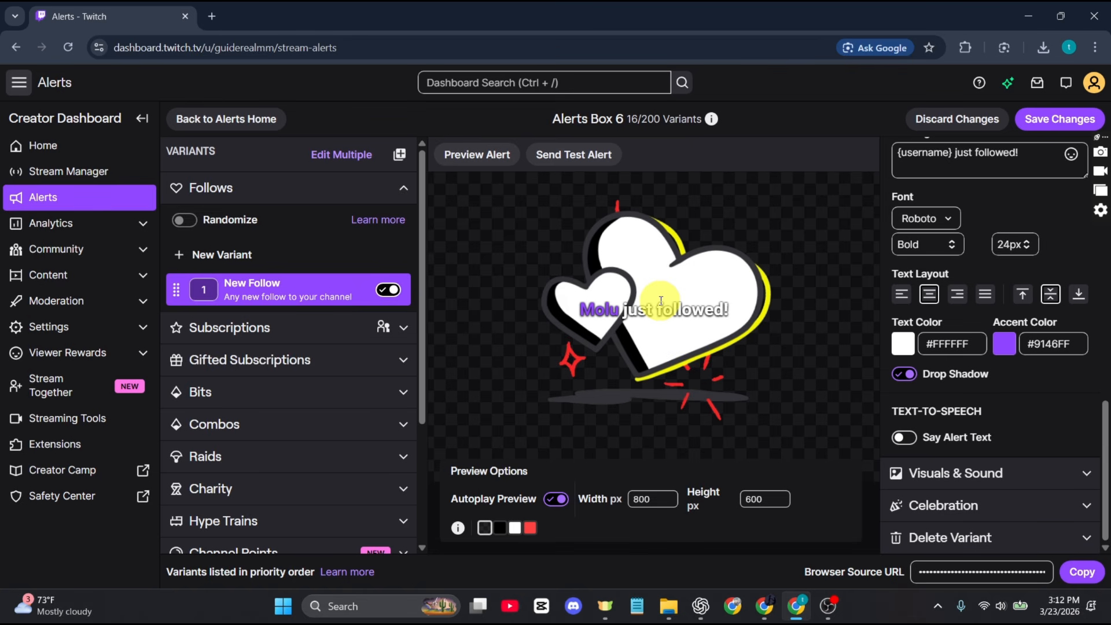
Step: Browse several pages of the image library in the visuals and sound settings, and replace the follow alert's image with Bats.gif
click(950, 475)
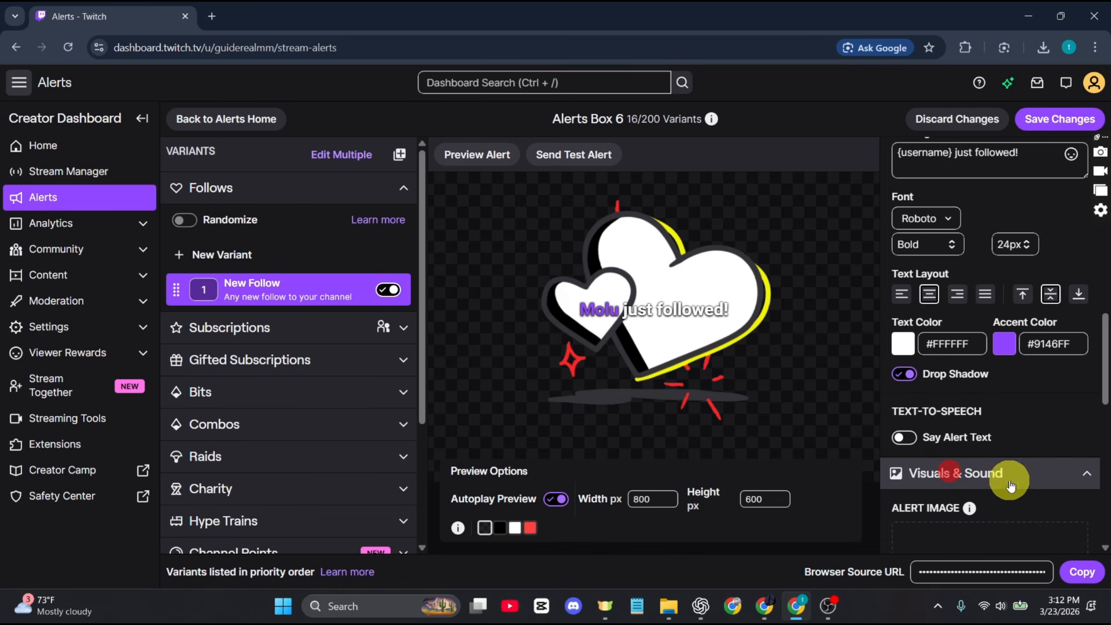
scroll(1007, 481, down, 5)
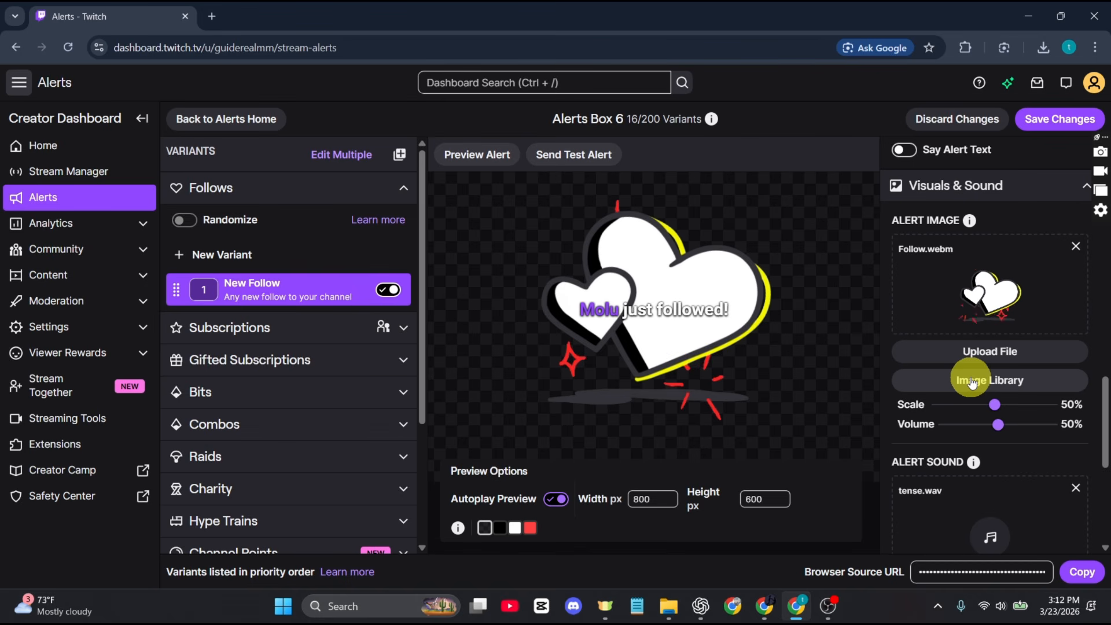
mouse_move(1009, 323)
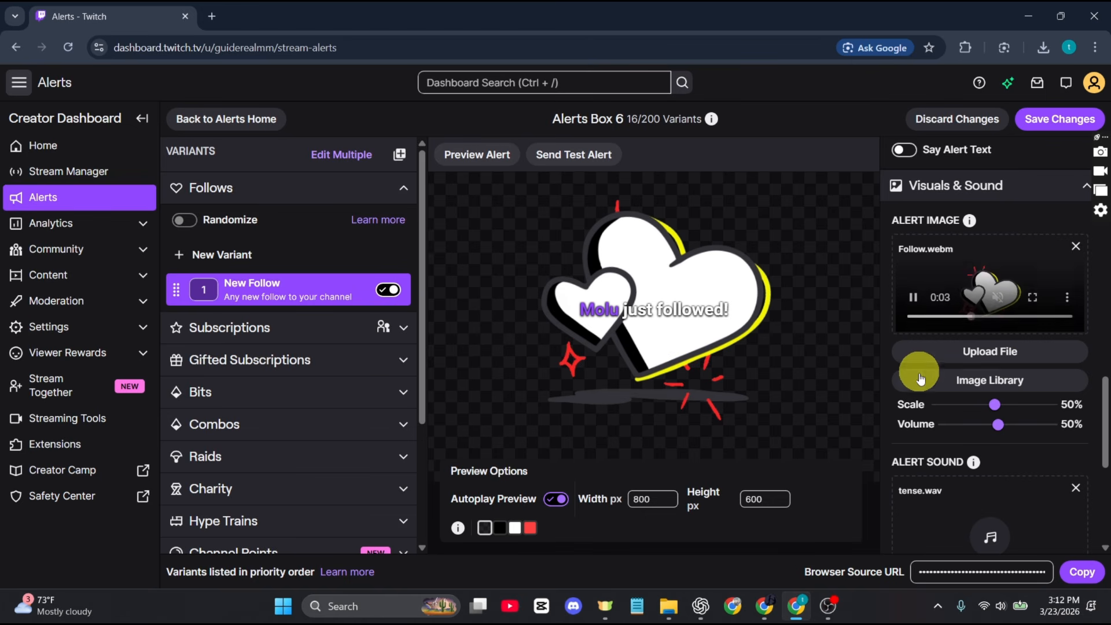
click(967, 380)
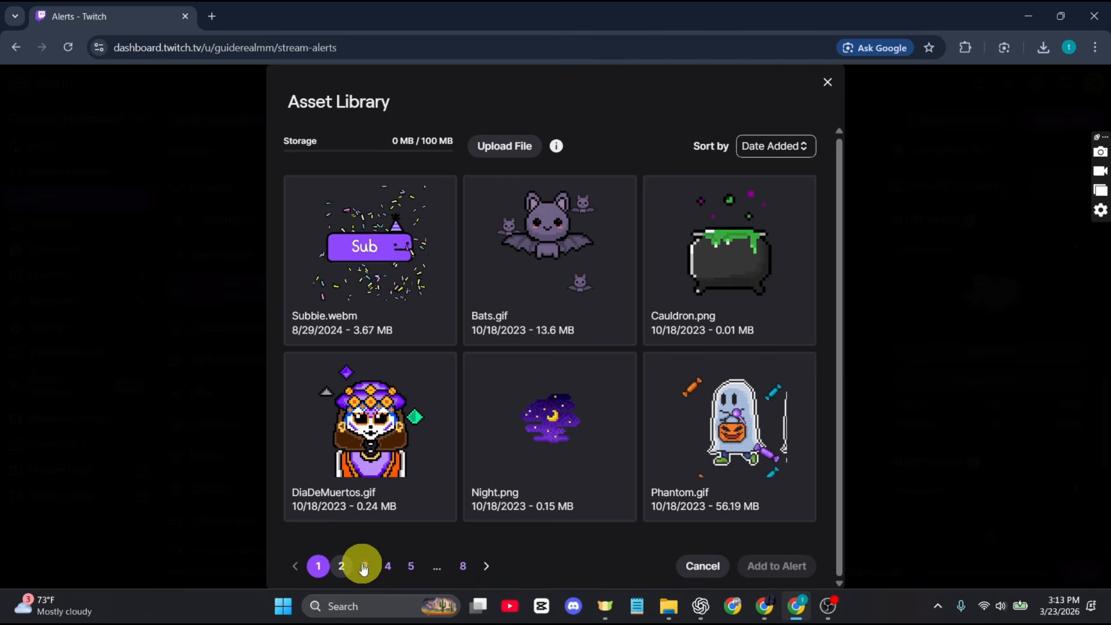
click(345, 566)
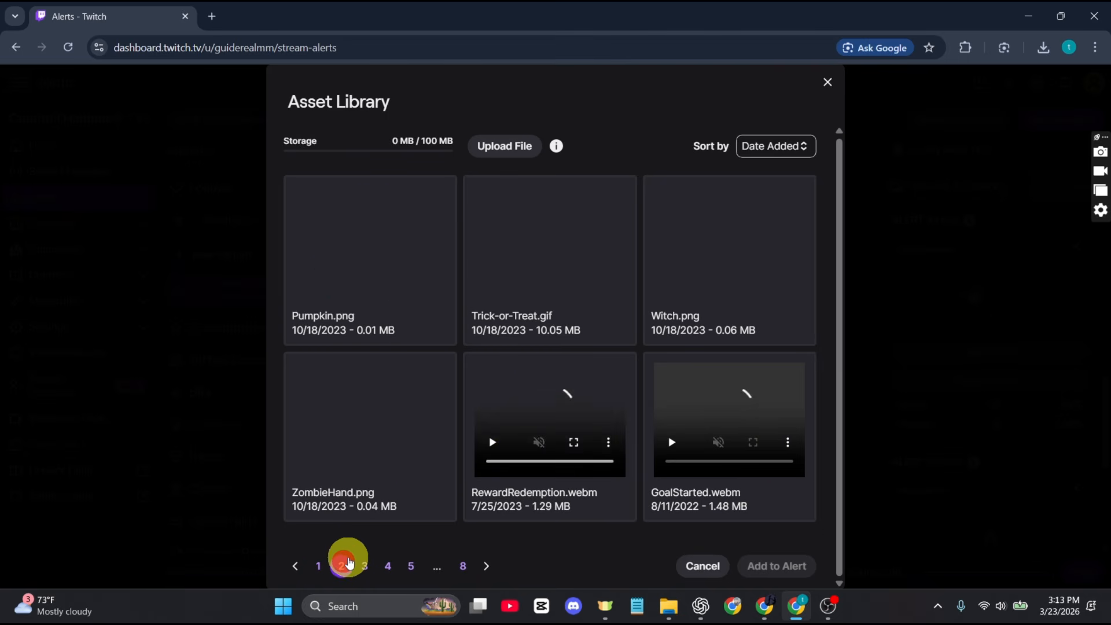
click(363, 565)
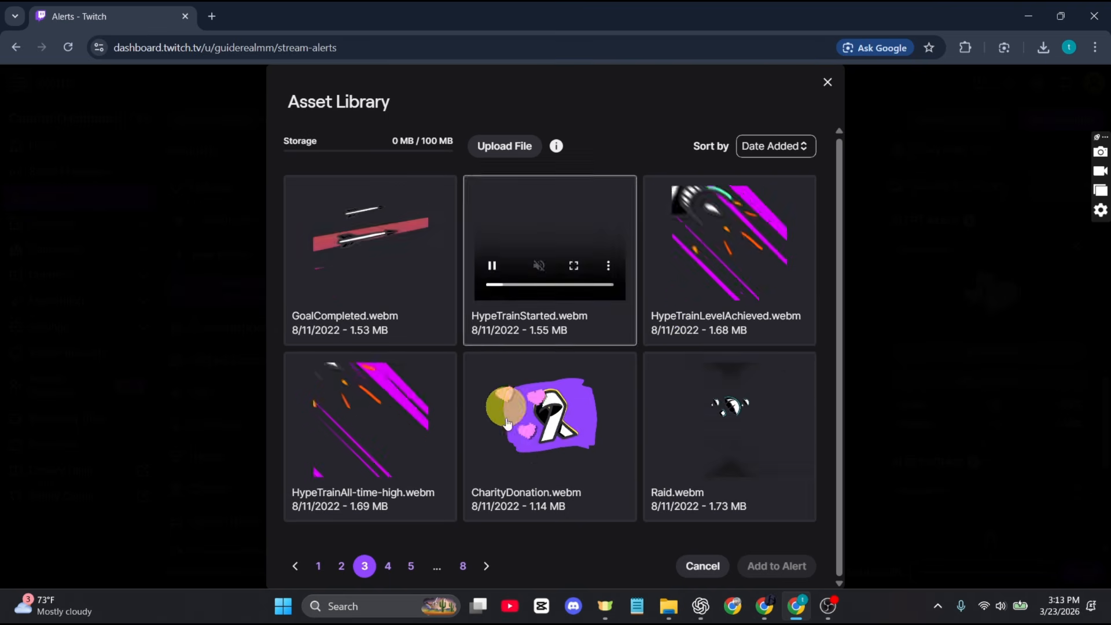
click(408, 570)
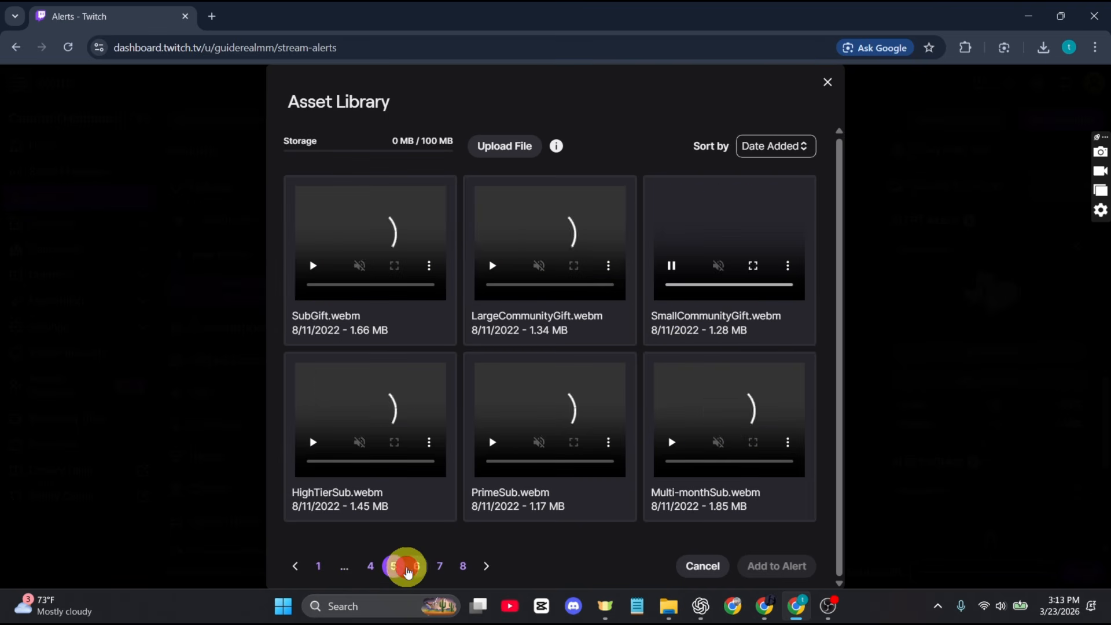
click(318, 565)
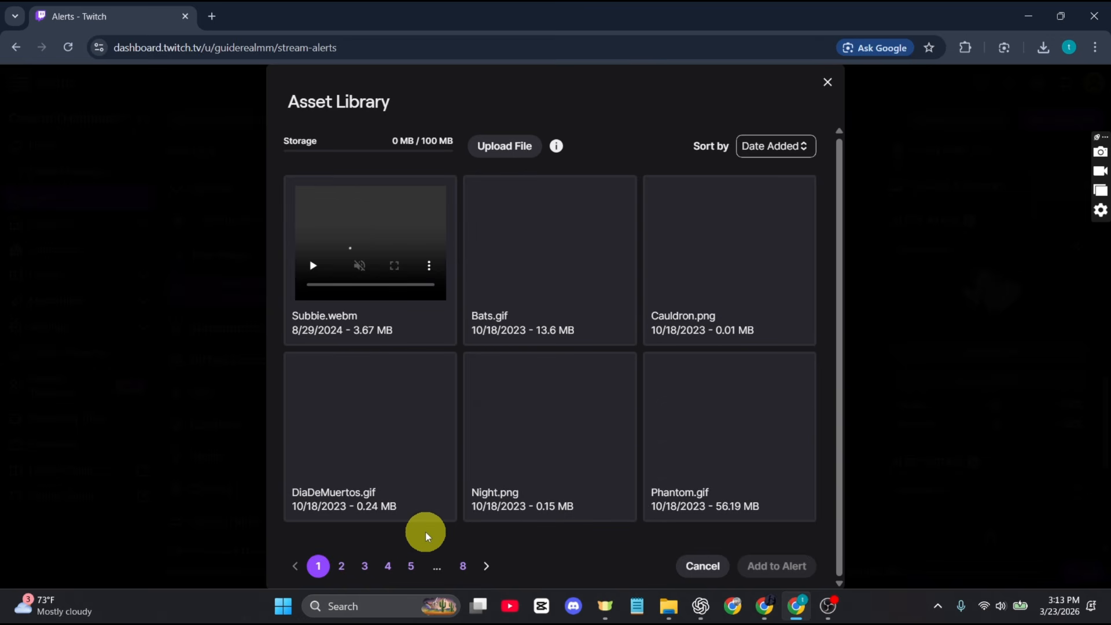
click(531, 261)
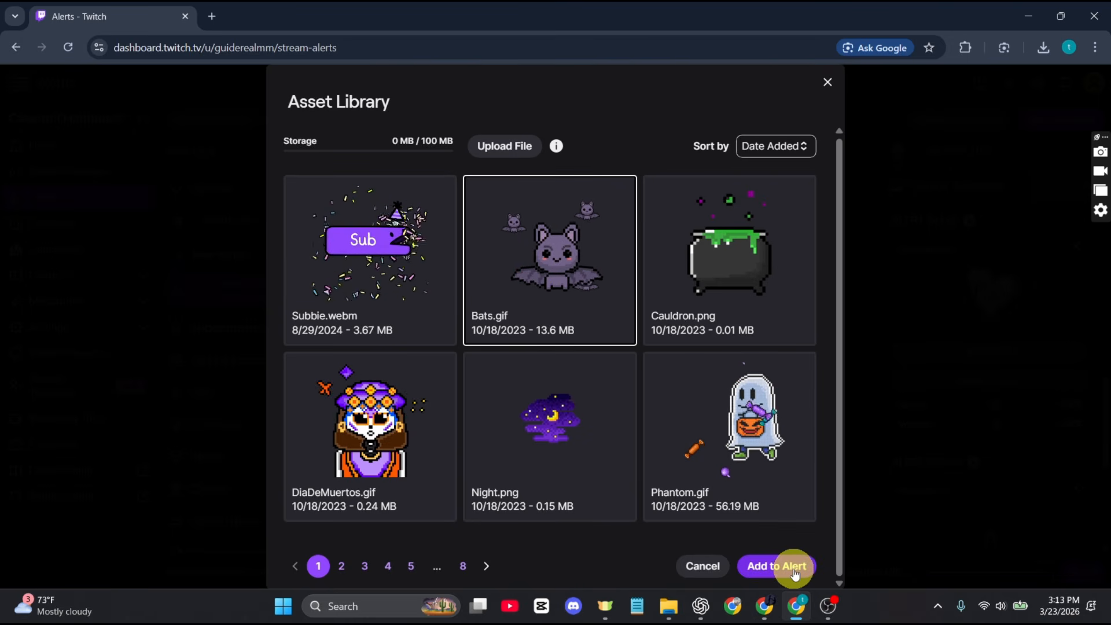
click(788, 568)
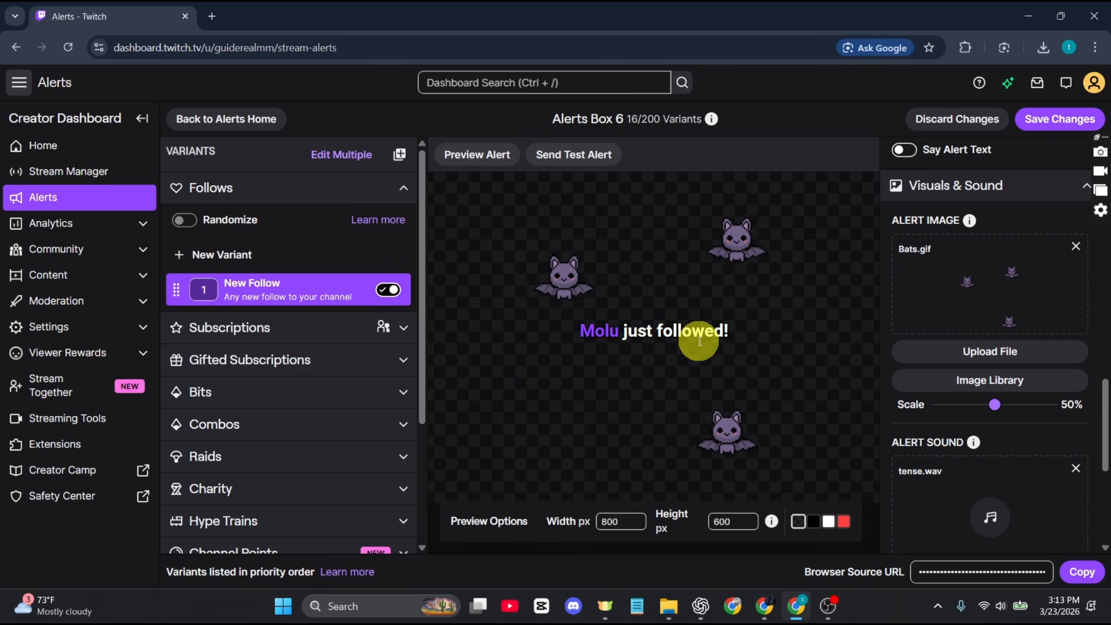
Step: Audition Bats.mp3 in the sound library and add it as the follow alert's sound
scroll(952, 466, down, 2)
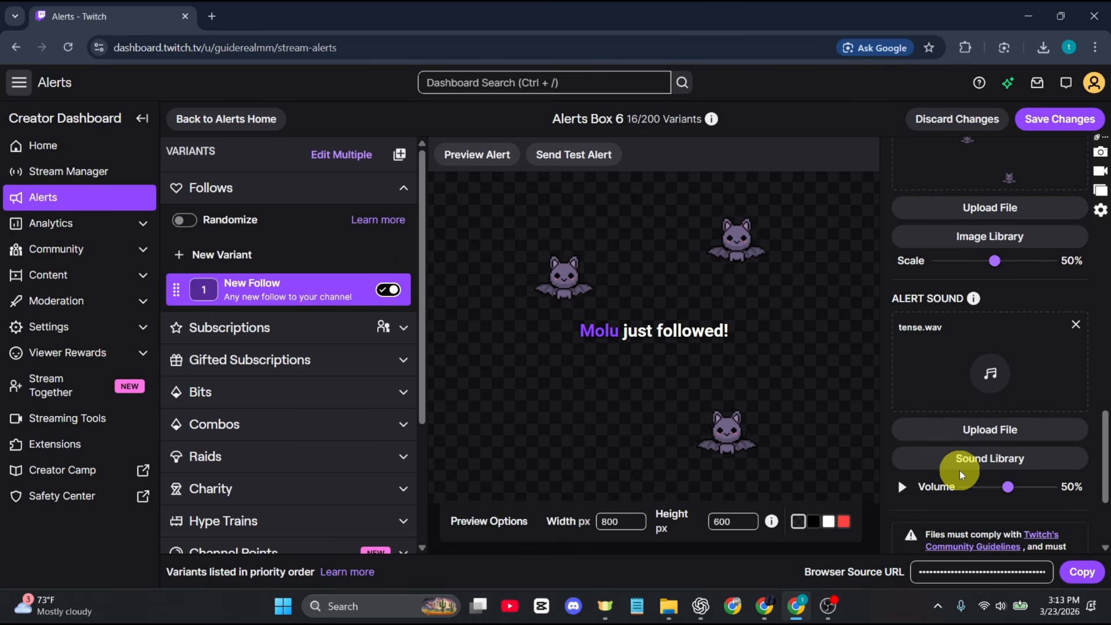
scroll(959, 475, down, 1)
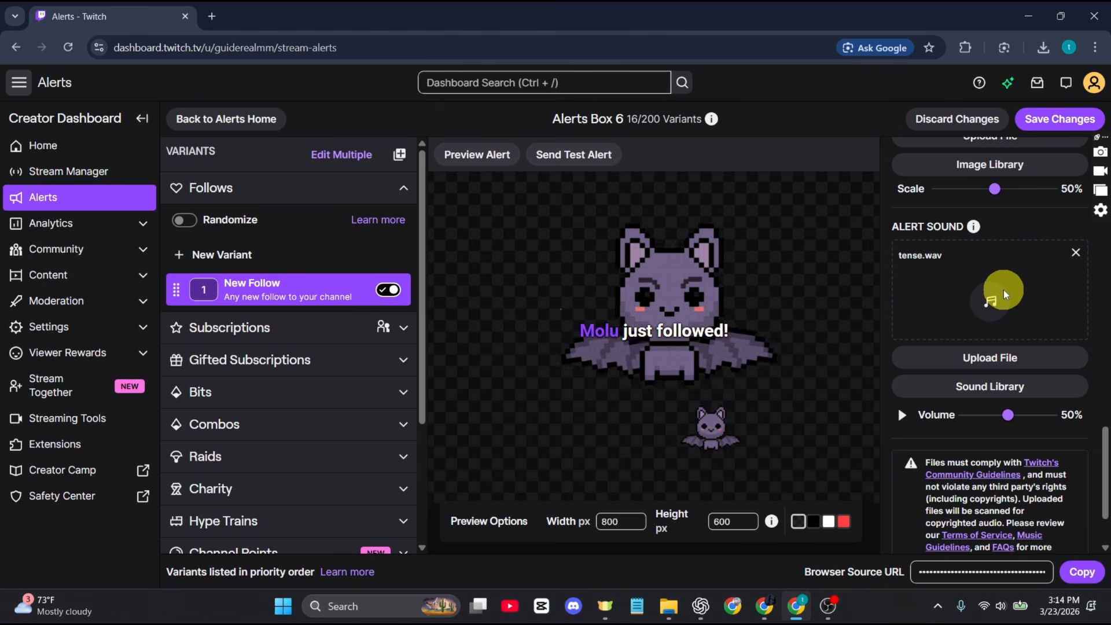
click(993, 354)
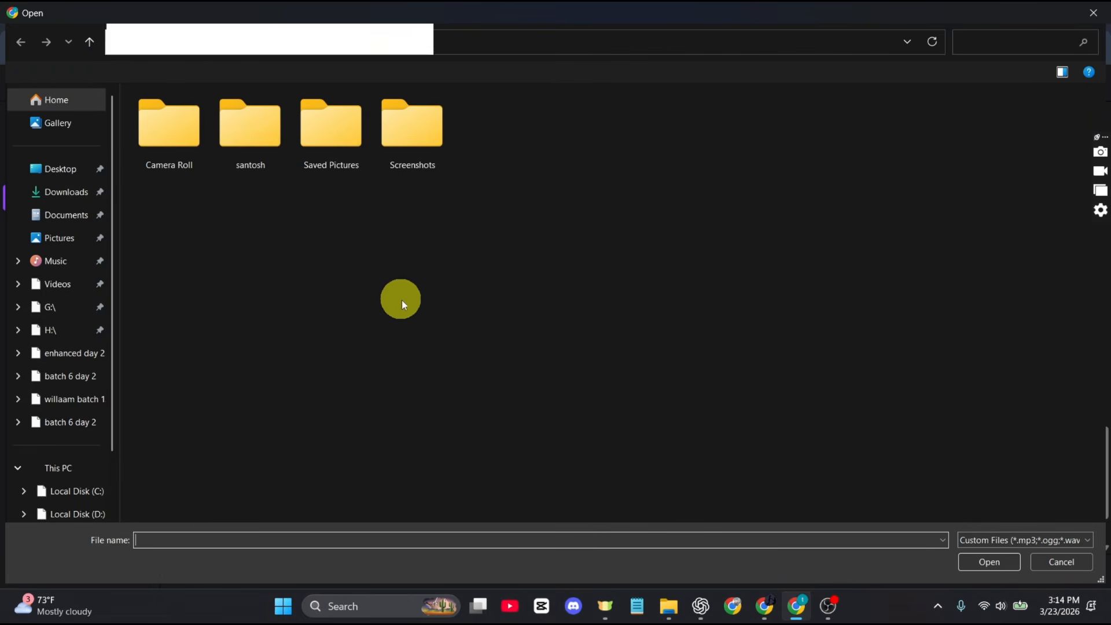
click(1093, 12)
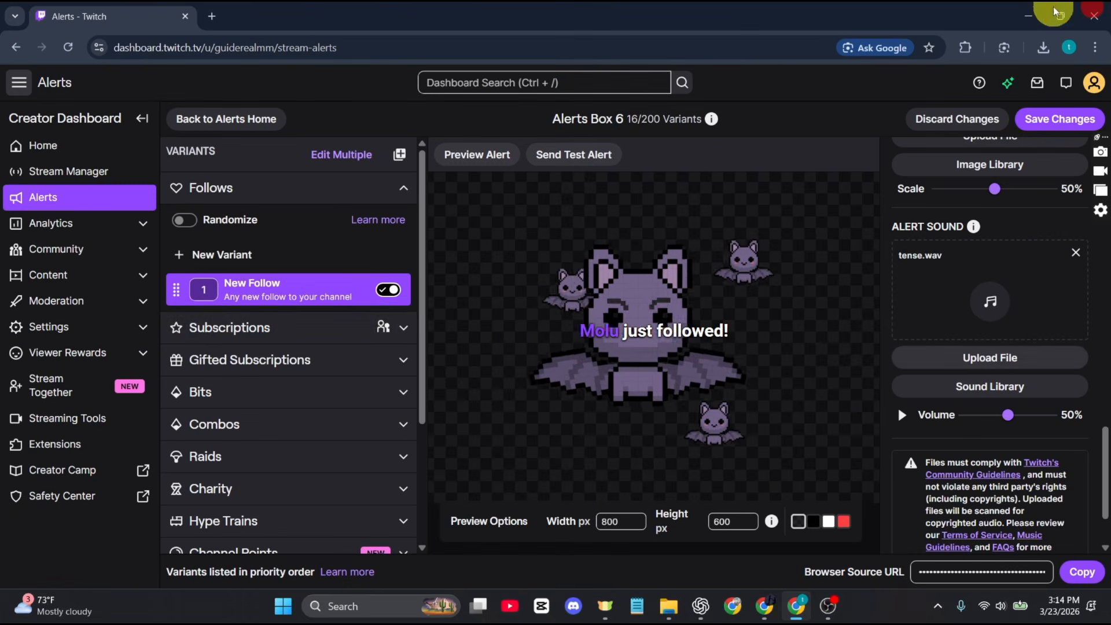
click(984, 388)
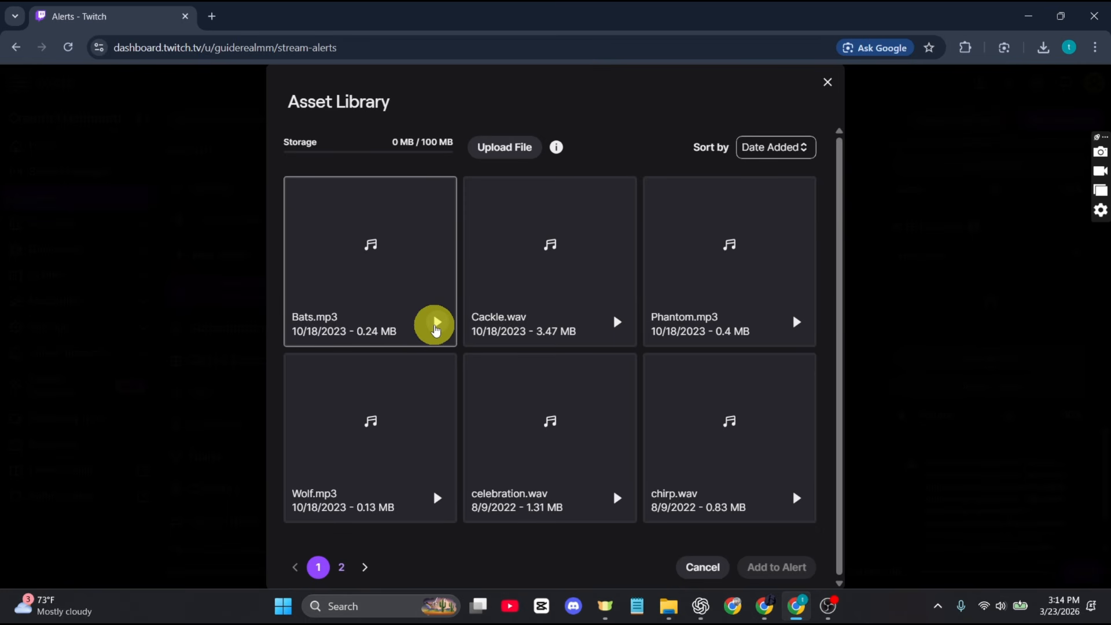
click(435, 327)
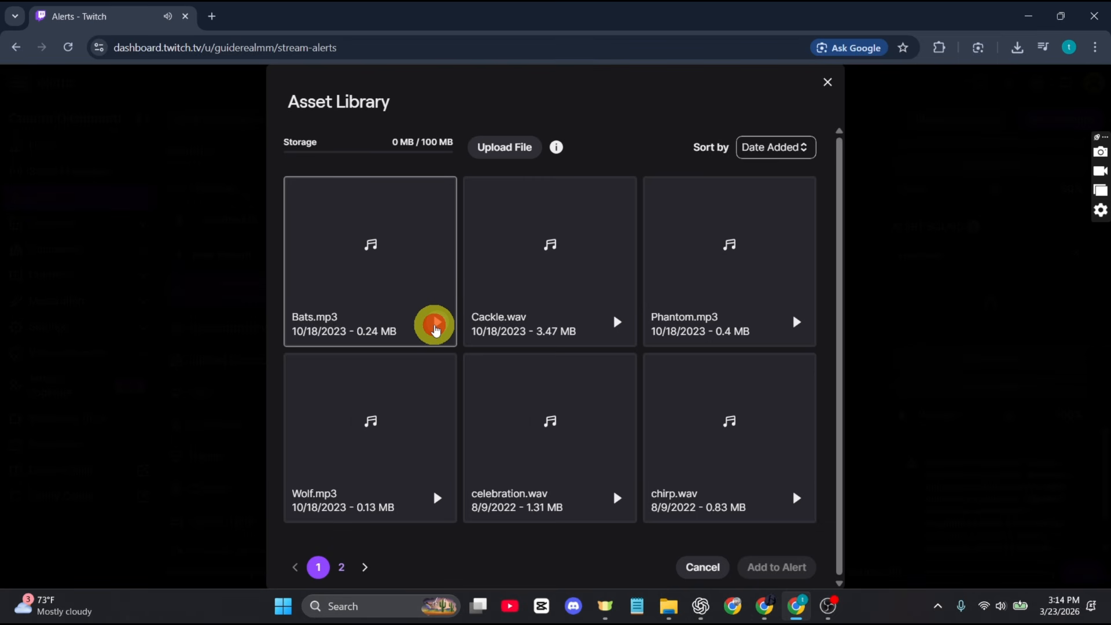
click(436, 327)
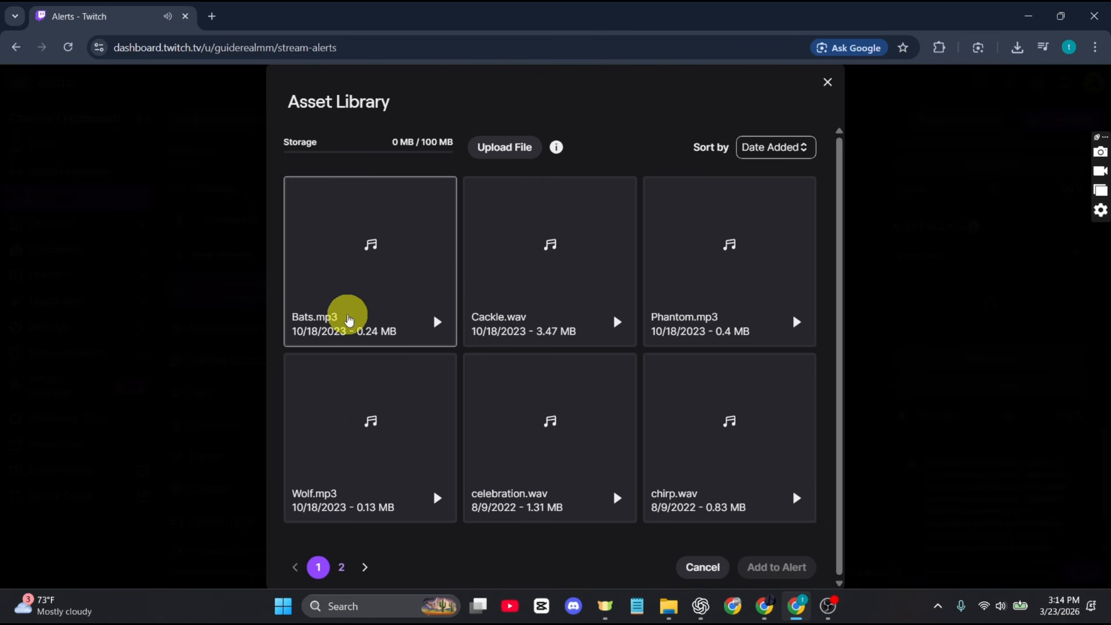
double_click(399, 221)
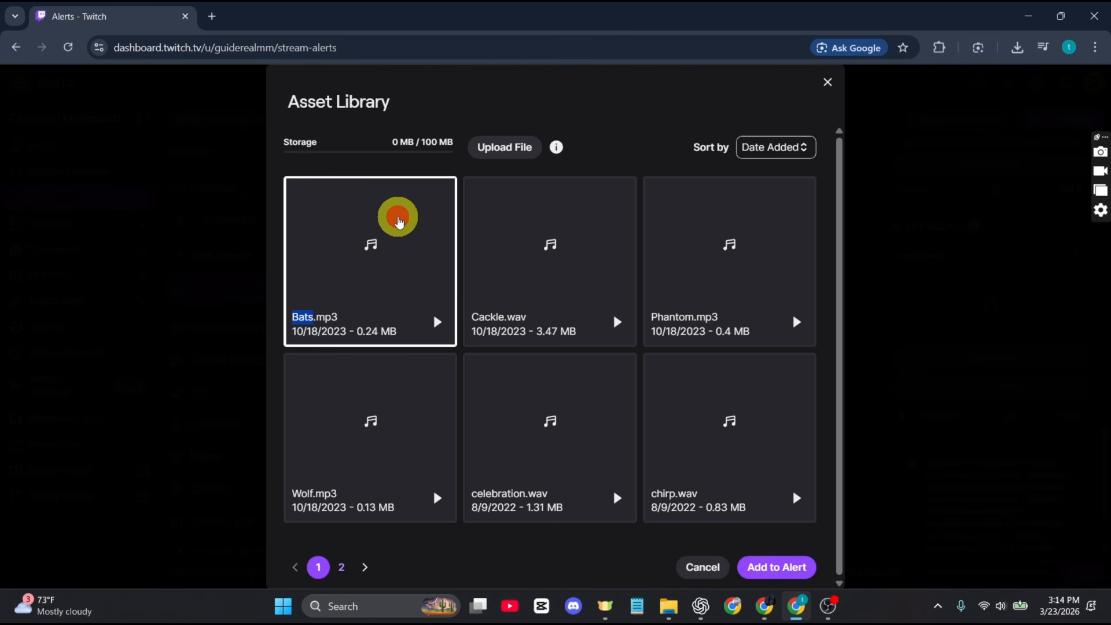
double_click(803, 568)
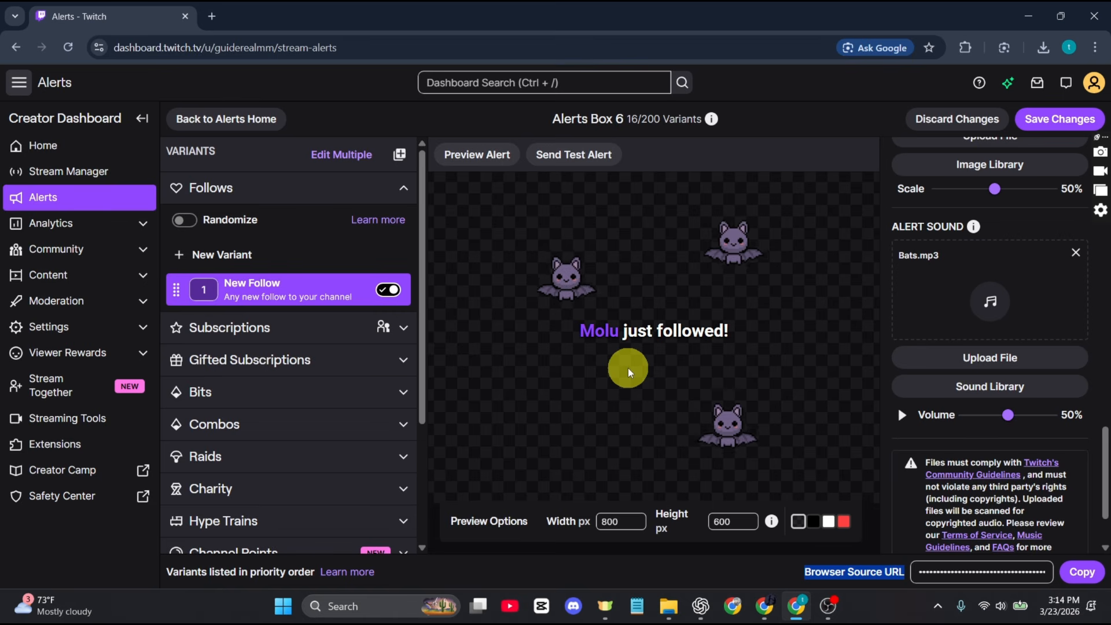
Step: Set the follow alert's sound volume to 28%, then save the changes and preview the alert
drag(1007, 425, 990, 428)
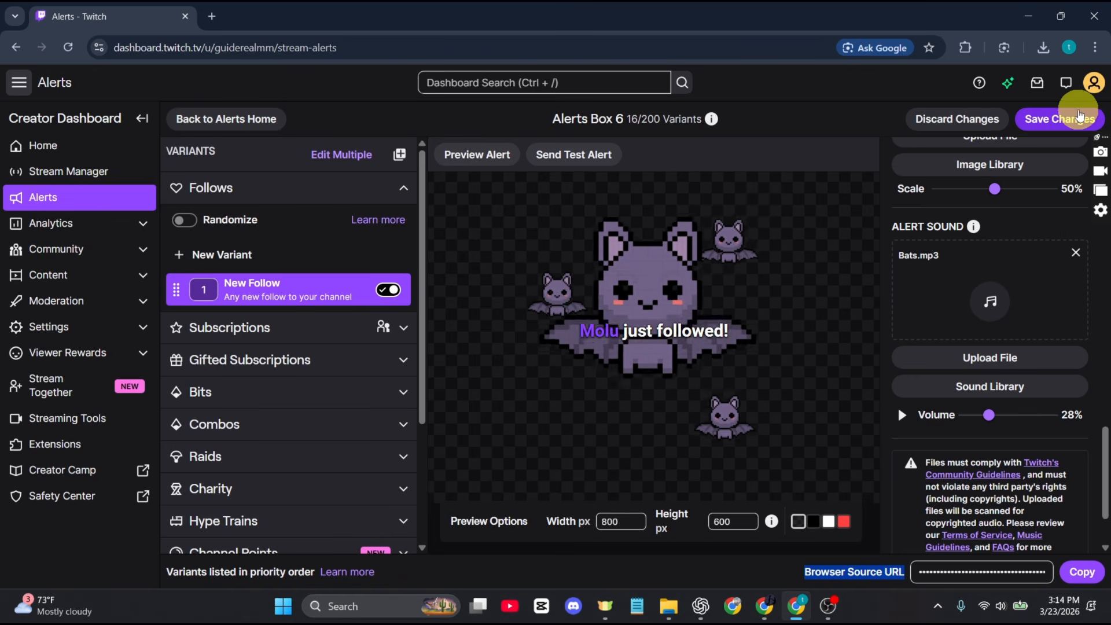
click(1077, 116)
click(485, 159)
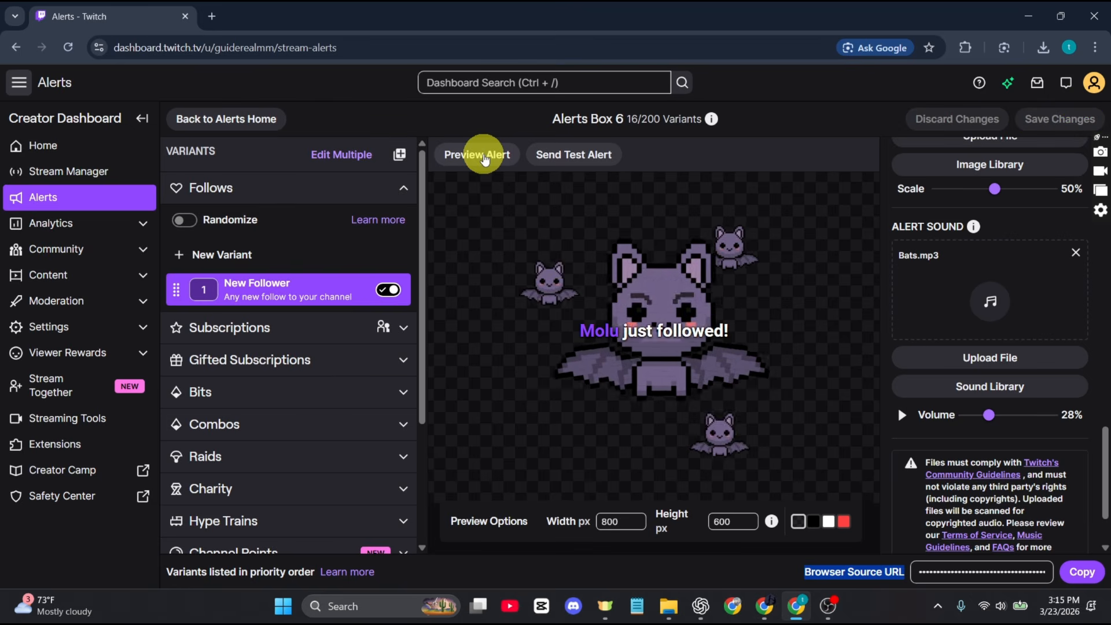
click(485, 159)
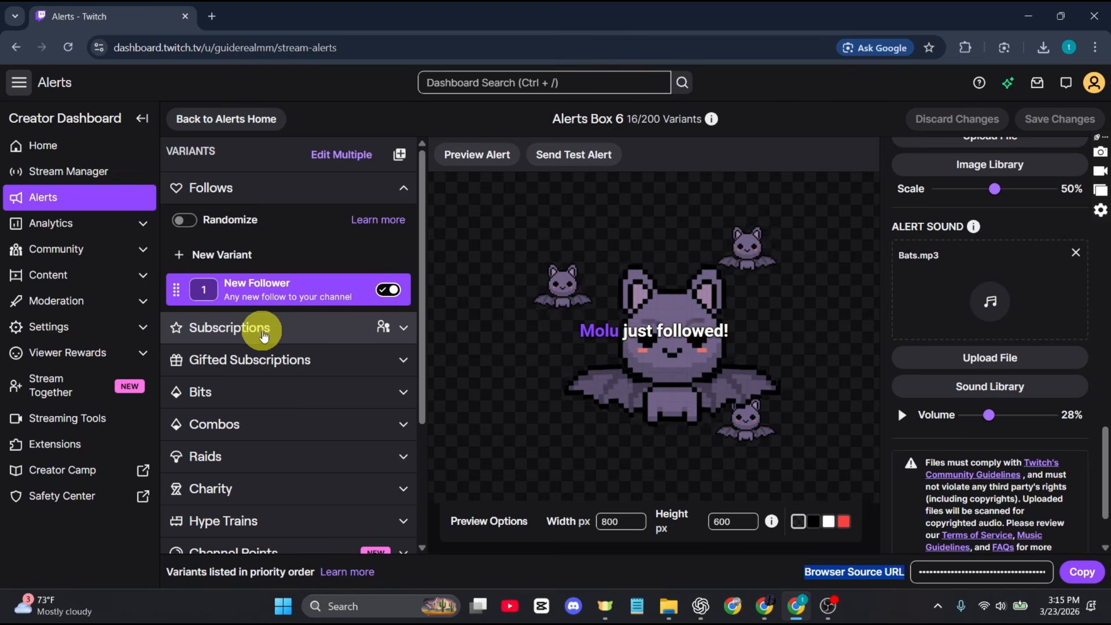
Step: Examine the Prime Subscription variant's sound settings and its celebration options for effects, intensity and area
click(285, 332)
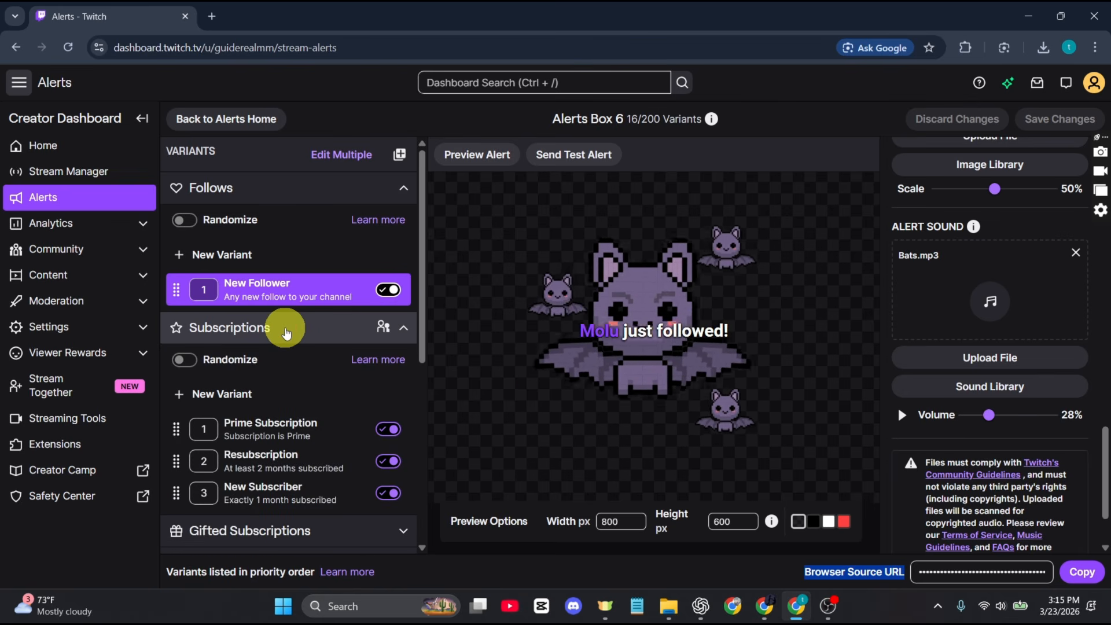
scroll(282, 333, down, 1)
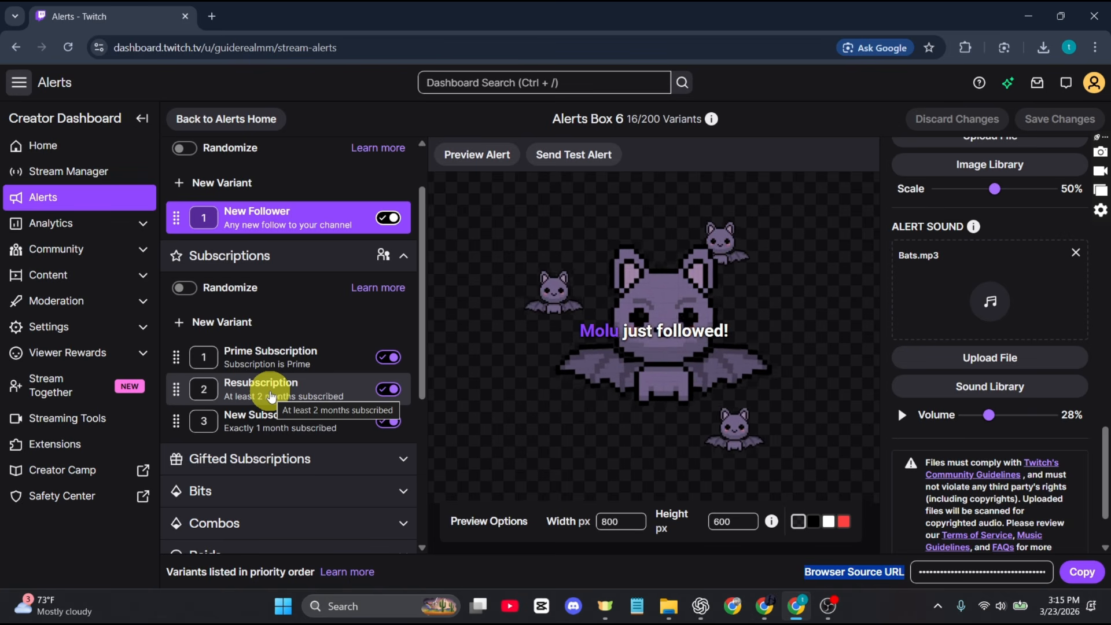
click(272, 356)
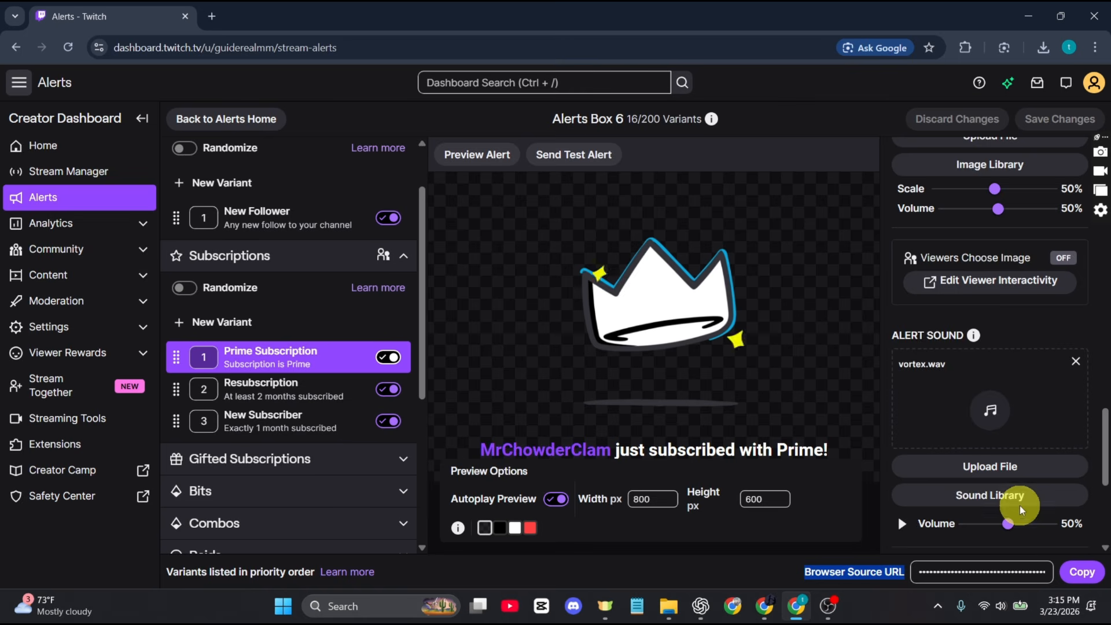
scroll(1019, 509, down, 5)
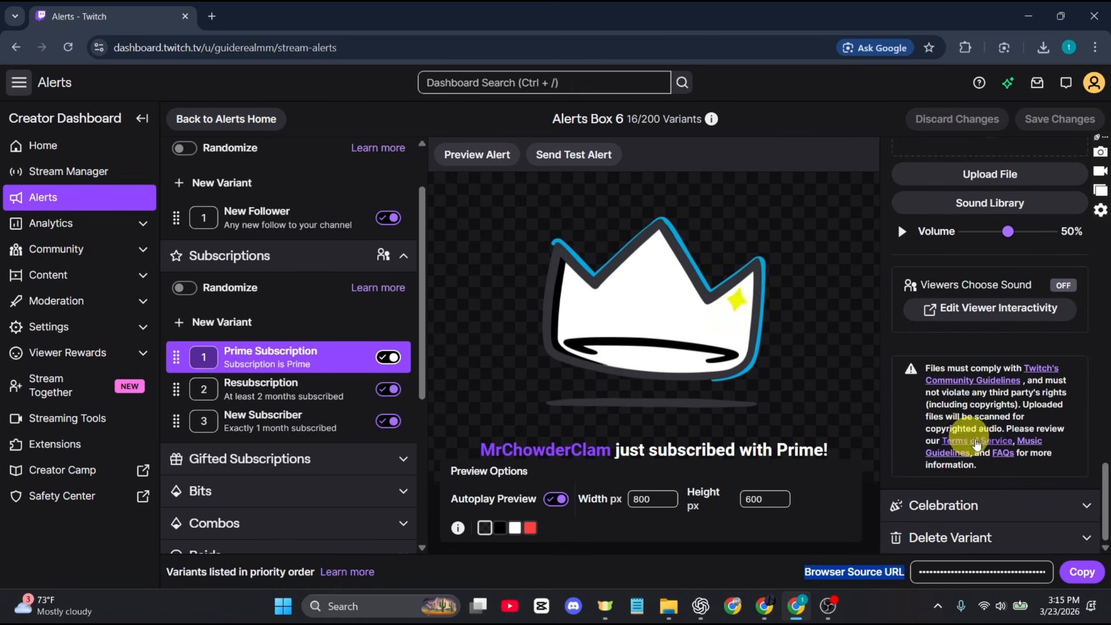
click(987, 507)
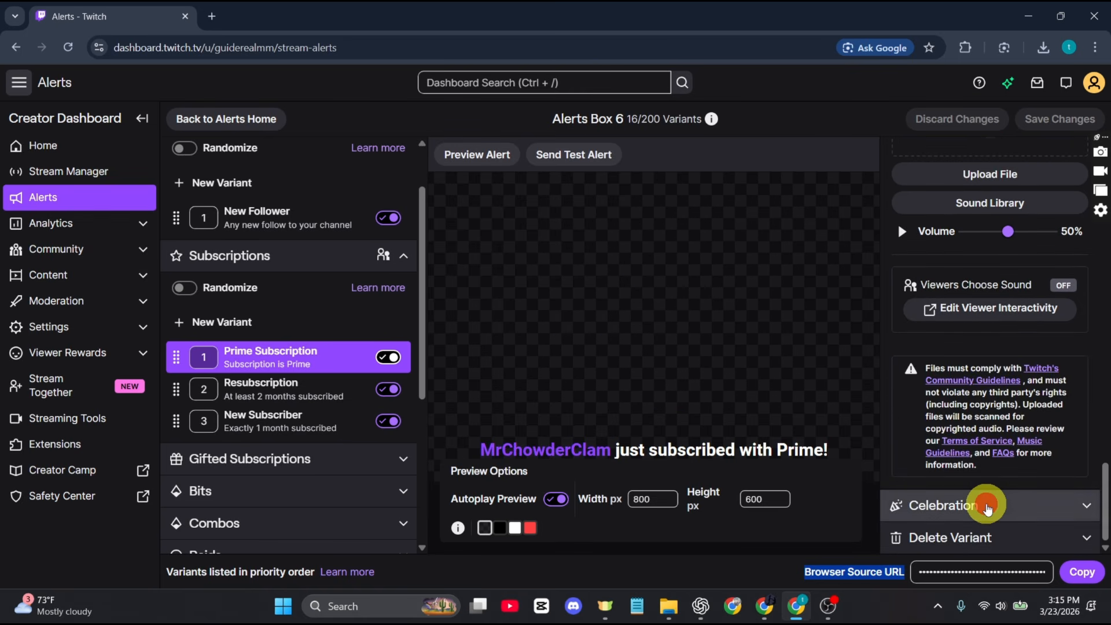
scroll(985, 505, down, 4)
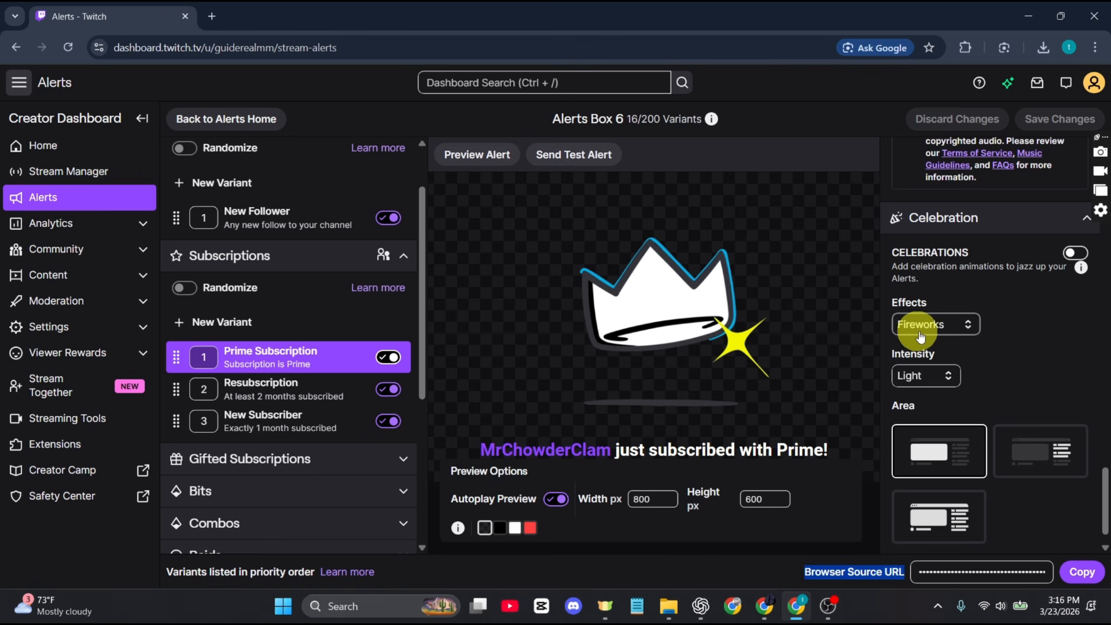
click(927, 376)
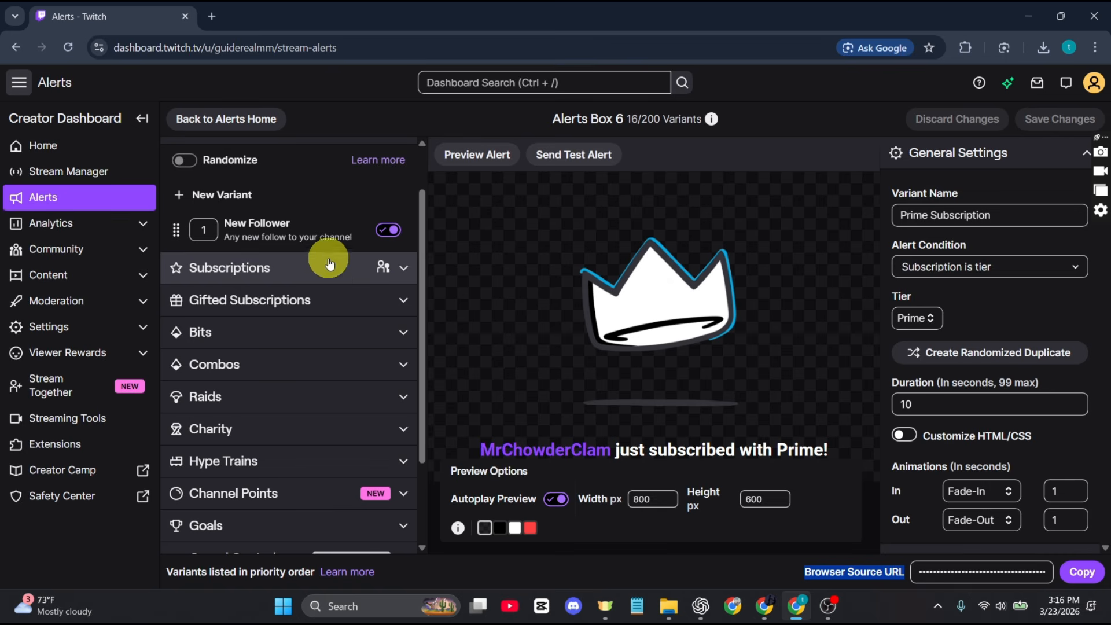
Step: Set the Bits variant Cheering of Any Amount to trigger on Cheered exactly 100 Bits, and save the changes
click(248, 331)
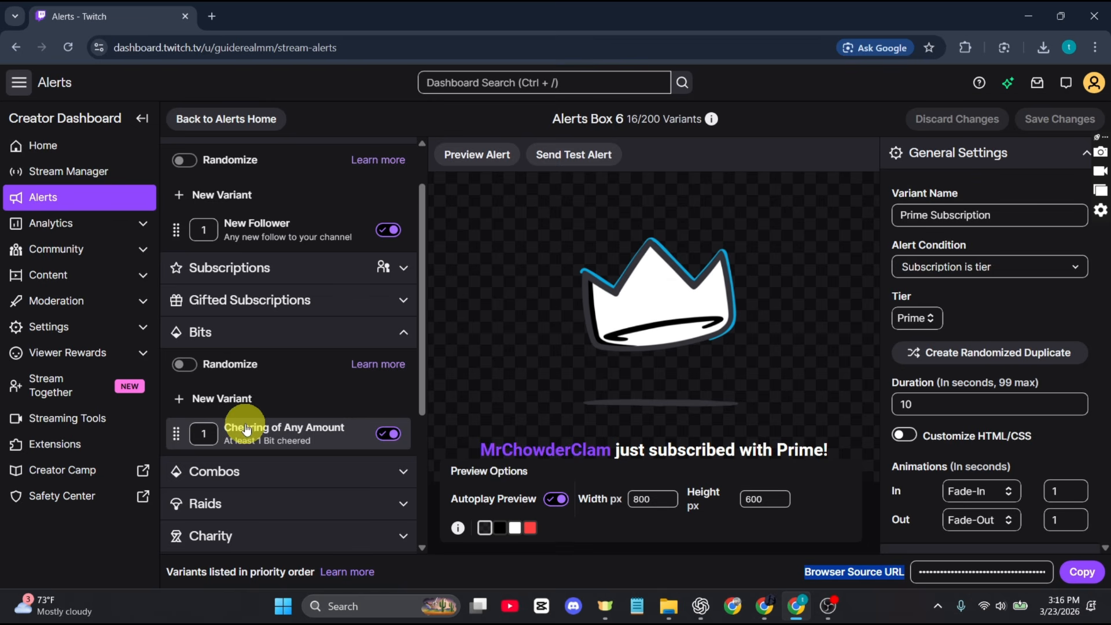
click(269, 429)
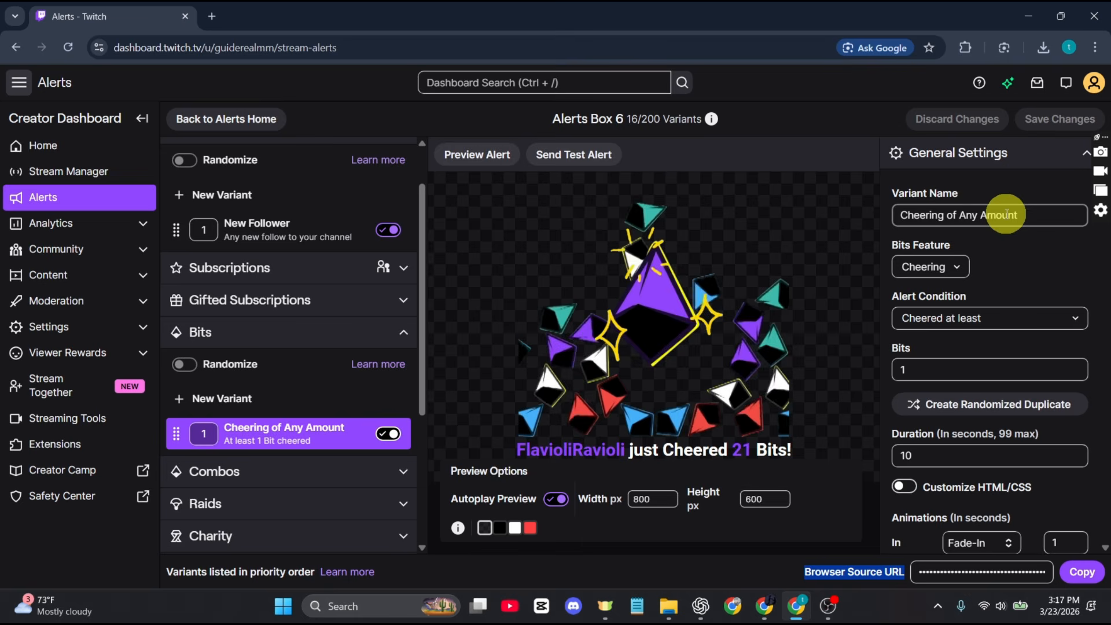
click(995, 317)
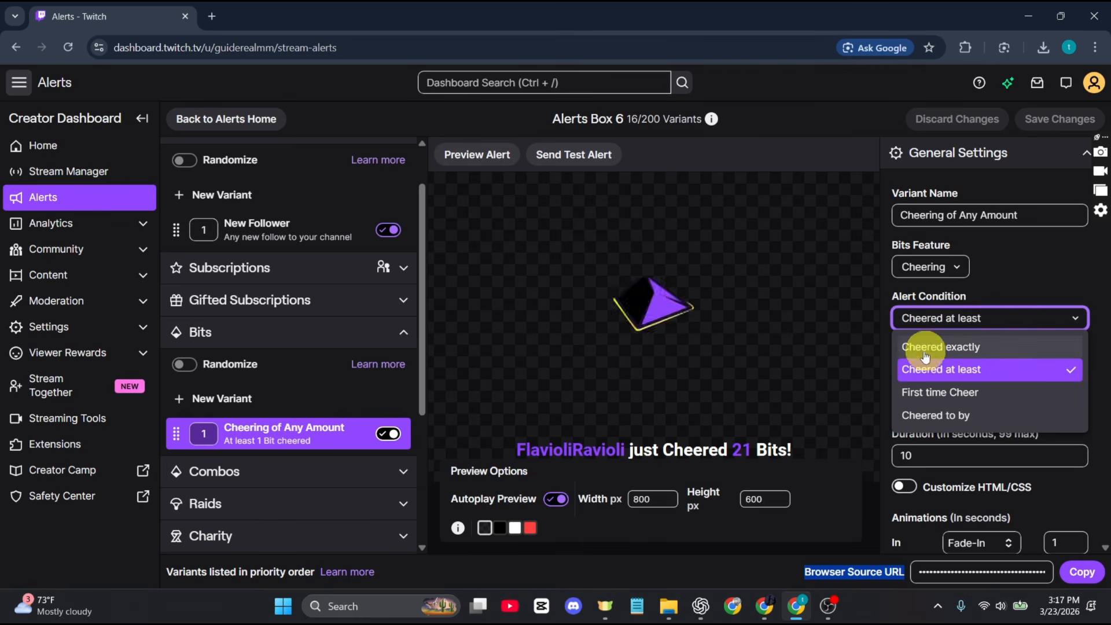
click(972, 347)
click(975, 362)
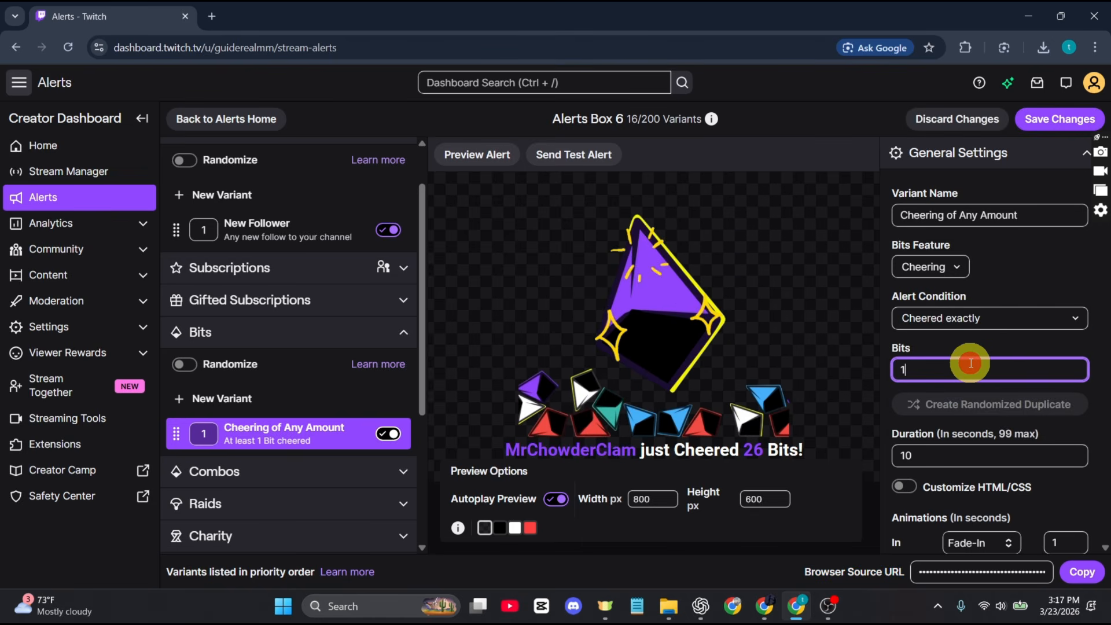
text(00)
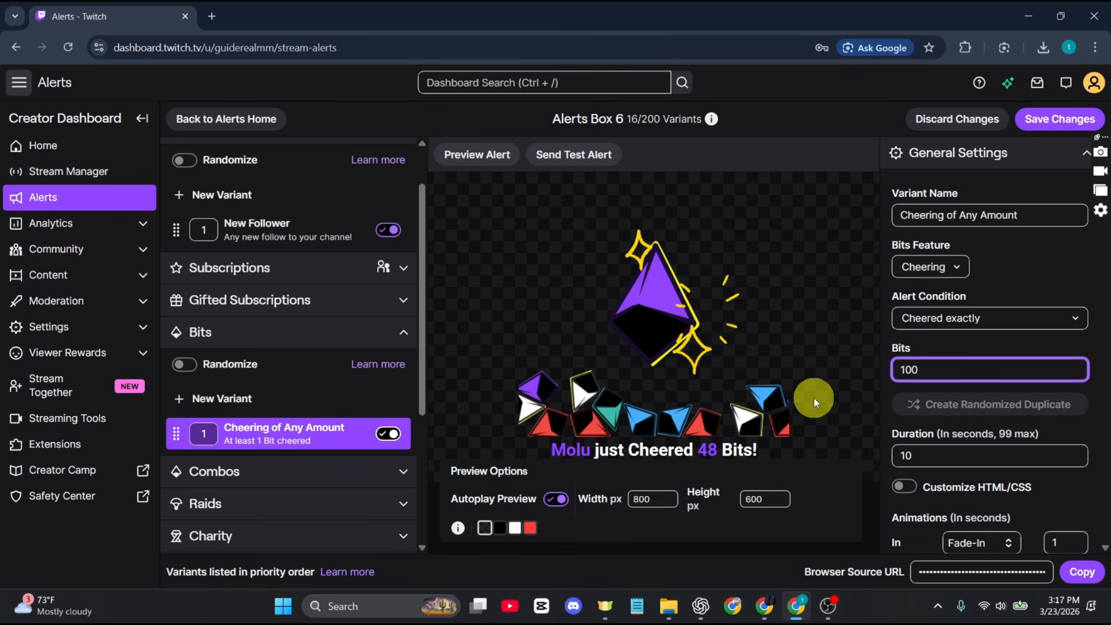
click(1062, 111)
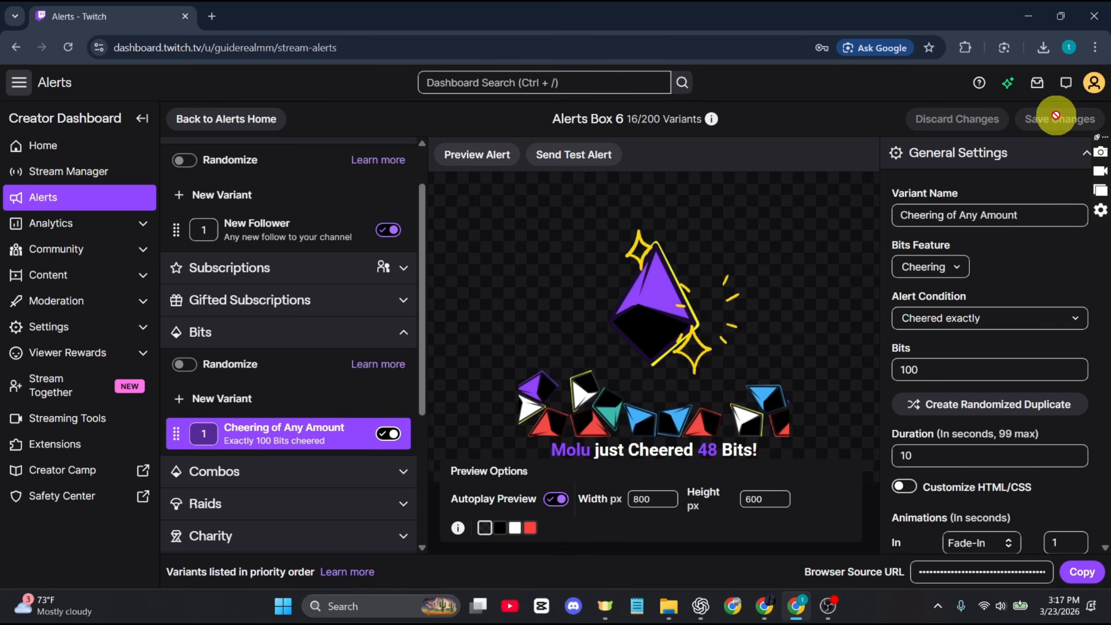
Step: Select the New Follower variant and copy the alert box's browser source URL
scroll(285, 323, up, 2)
click(273, 291)
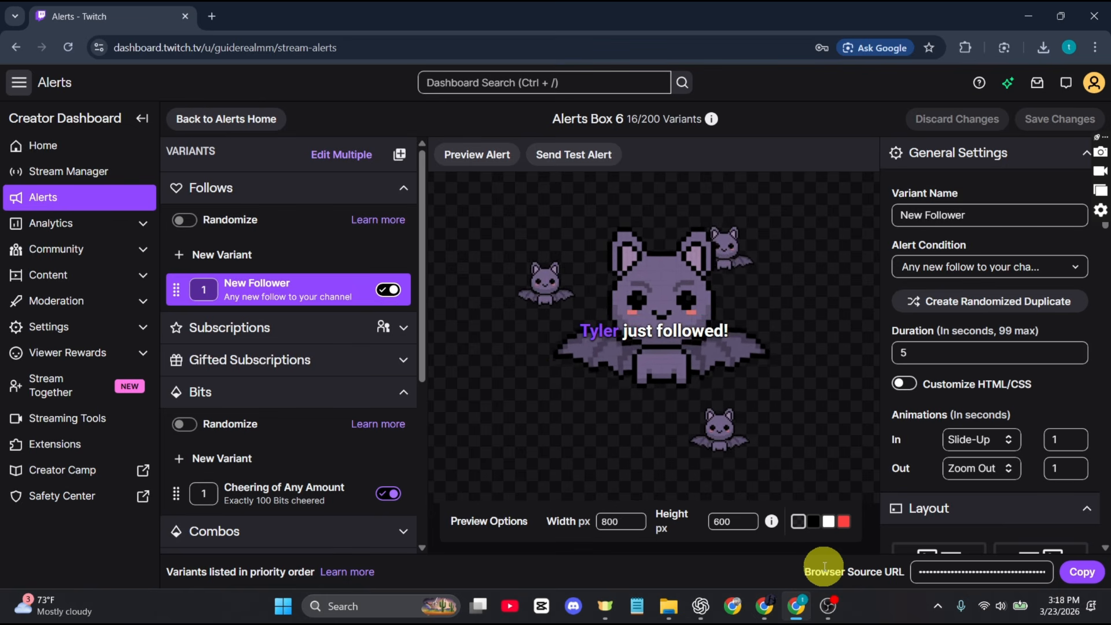
click(1082, 571)
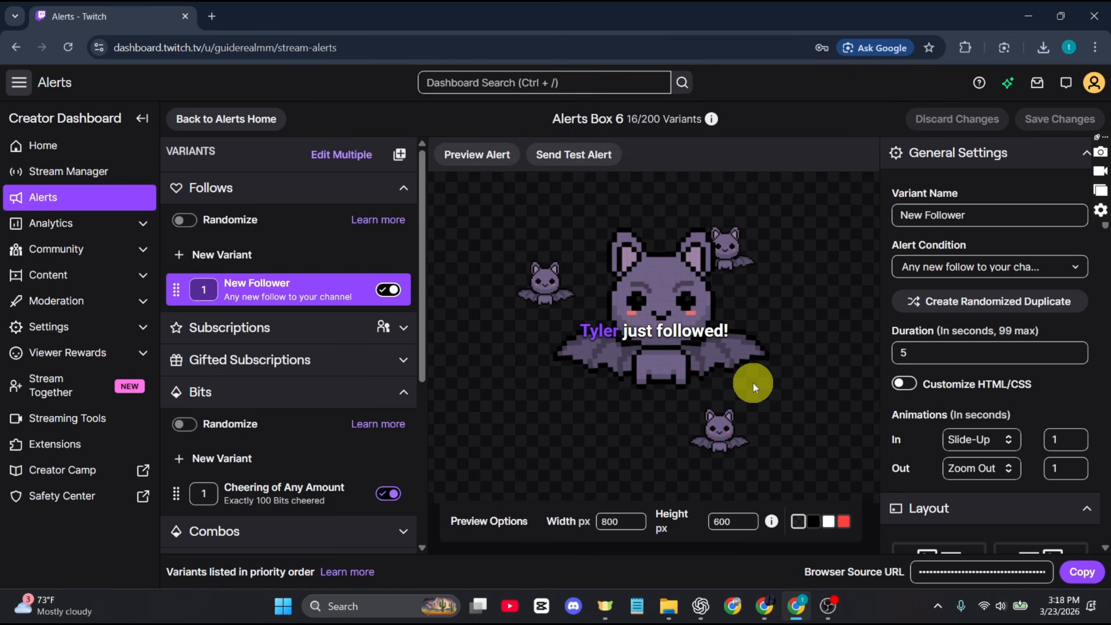
Step: Switch to OBS Studio and add a new Browser source named Twitch alert to Scene 2
key(super+d)
click(828, 605)
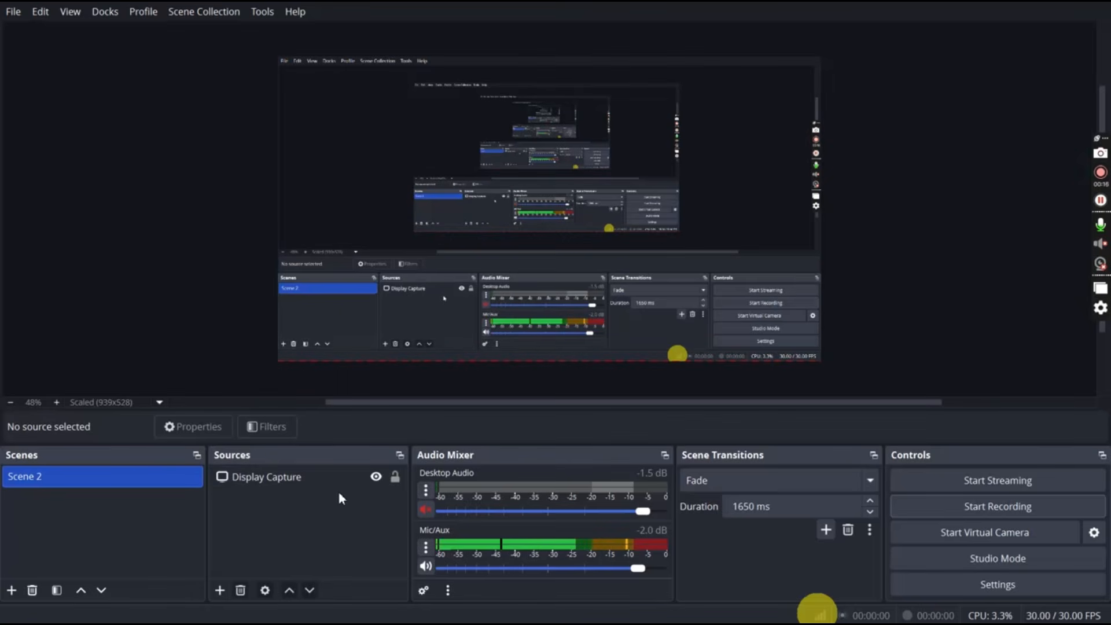
click(220, 590)
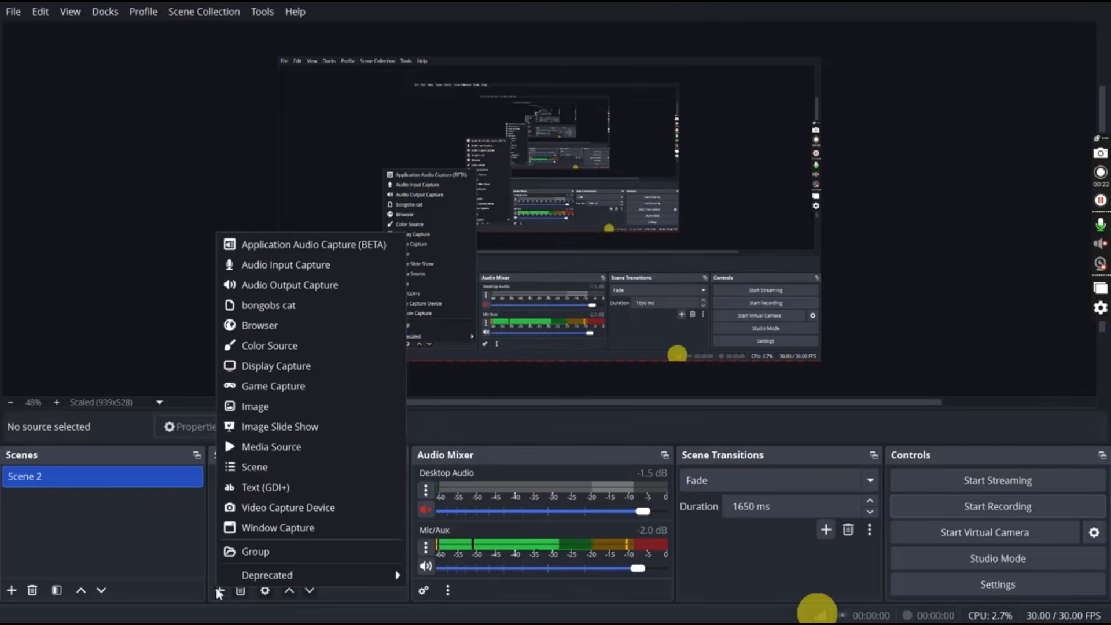
click(272, 326)
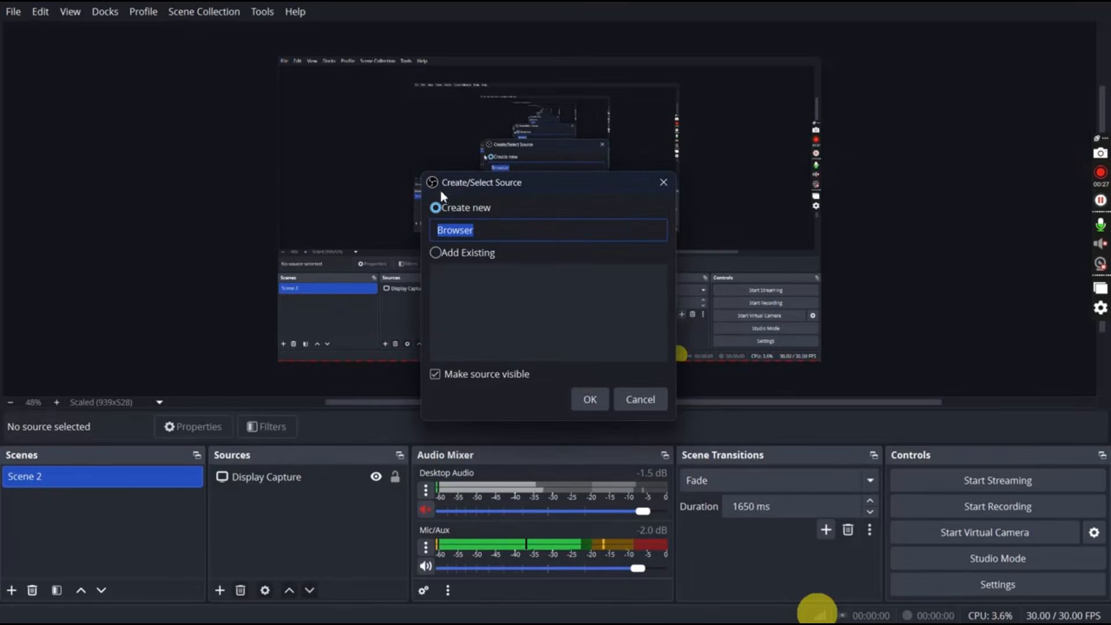
text(T)
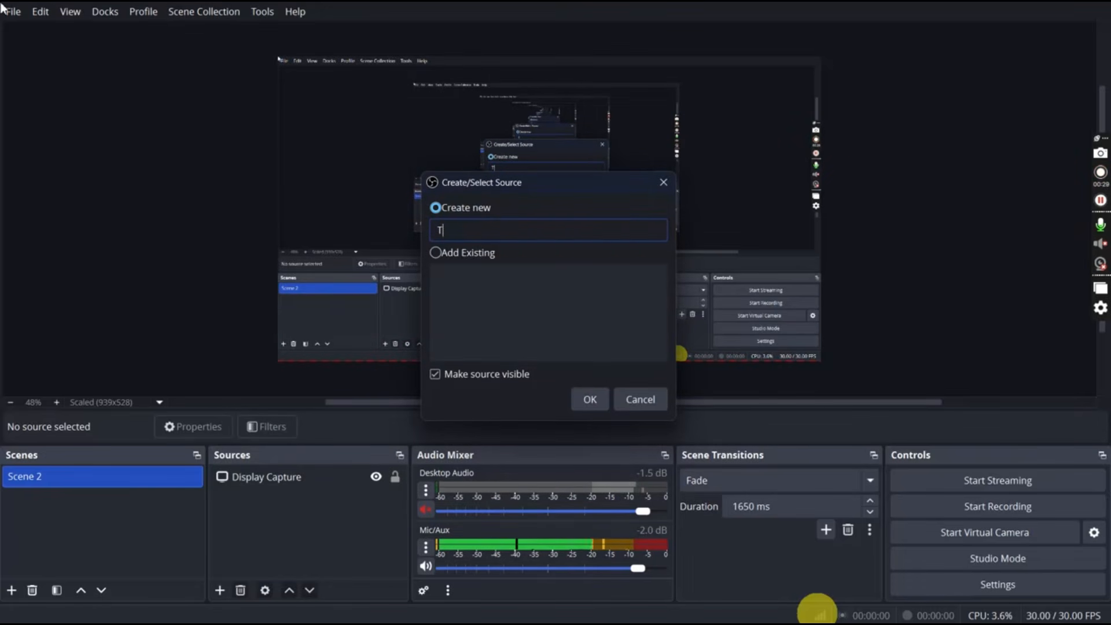
text(witch alert)
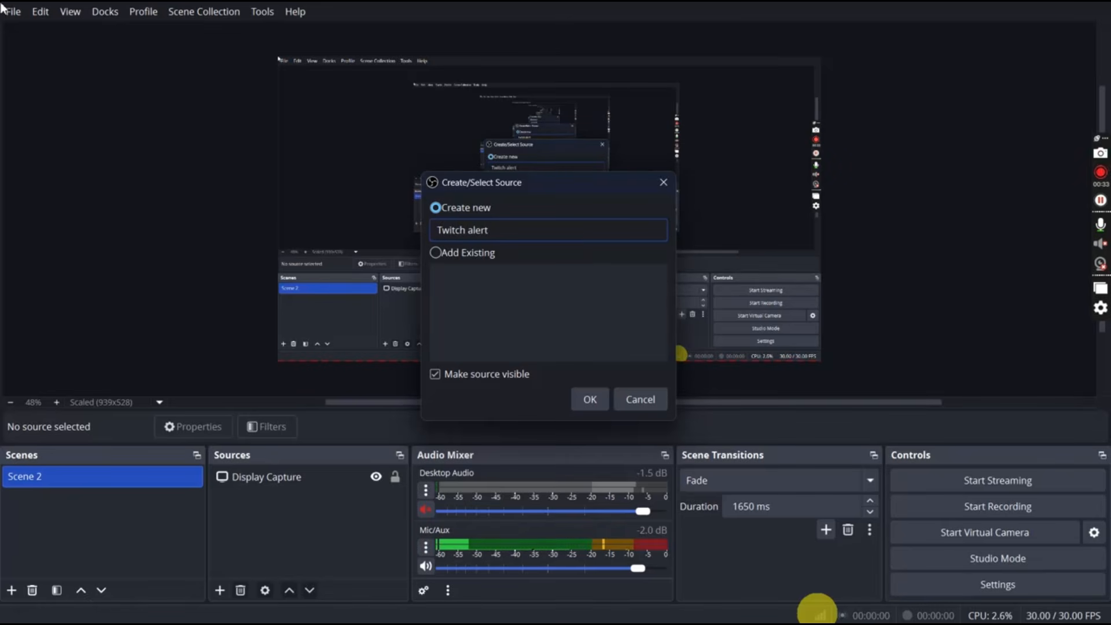
click(587, 398)
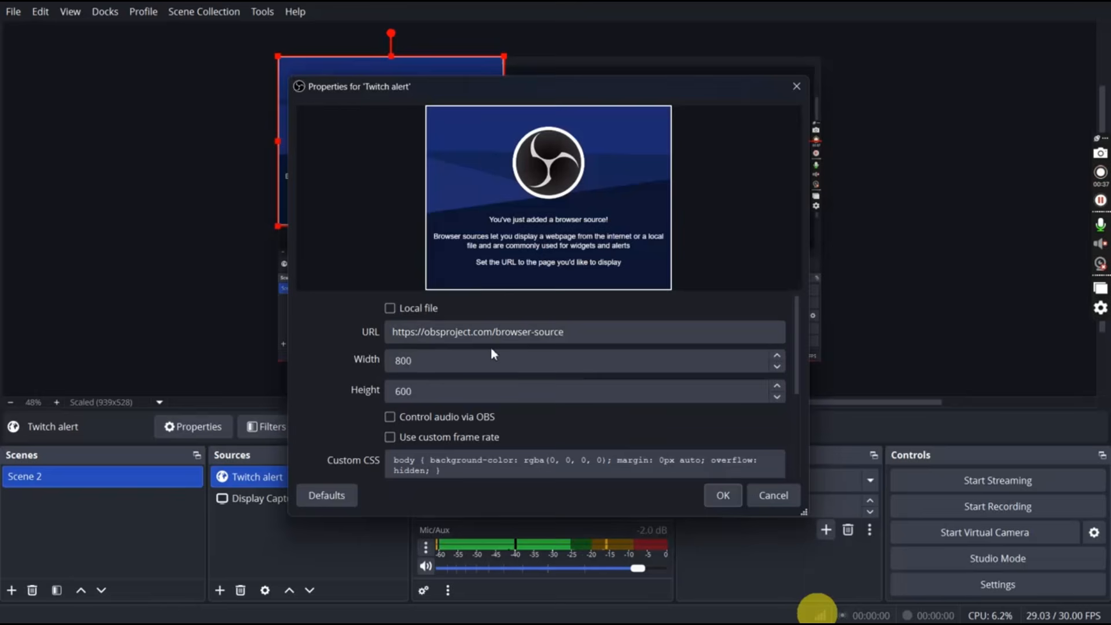
Step: Replace the Twitch alert source's URL with the copied private browser source URL, enable Control audio via OBS, and accept the properties
click(469, 333)
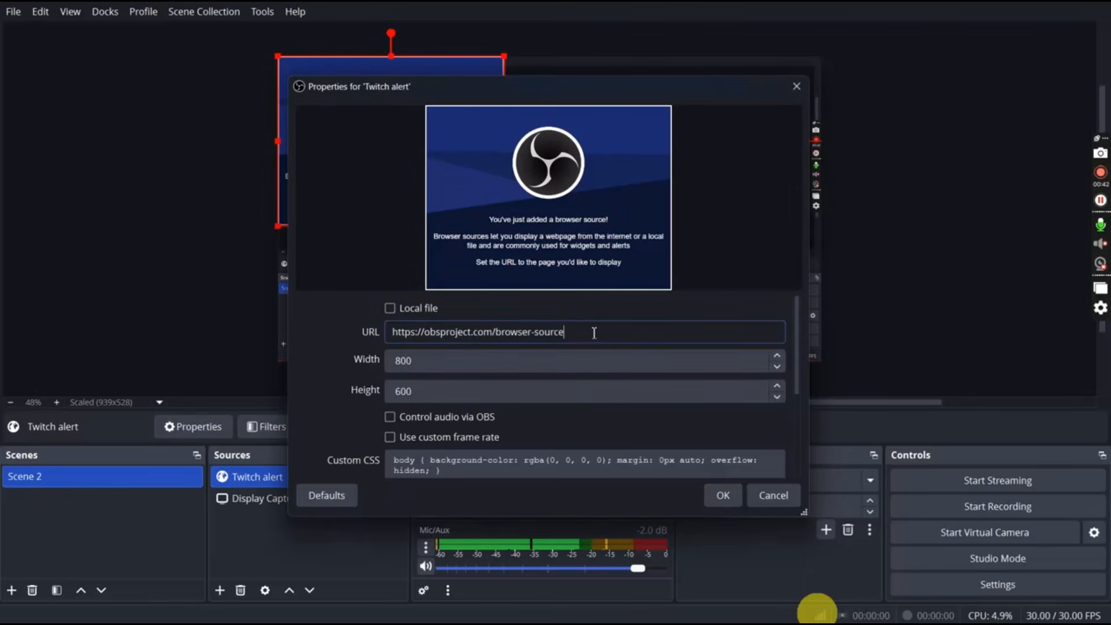
drag(614, 335, 391, 326)
key(BackSpace)
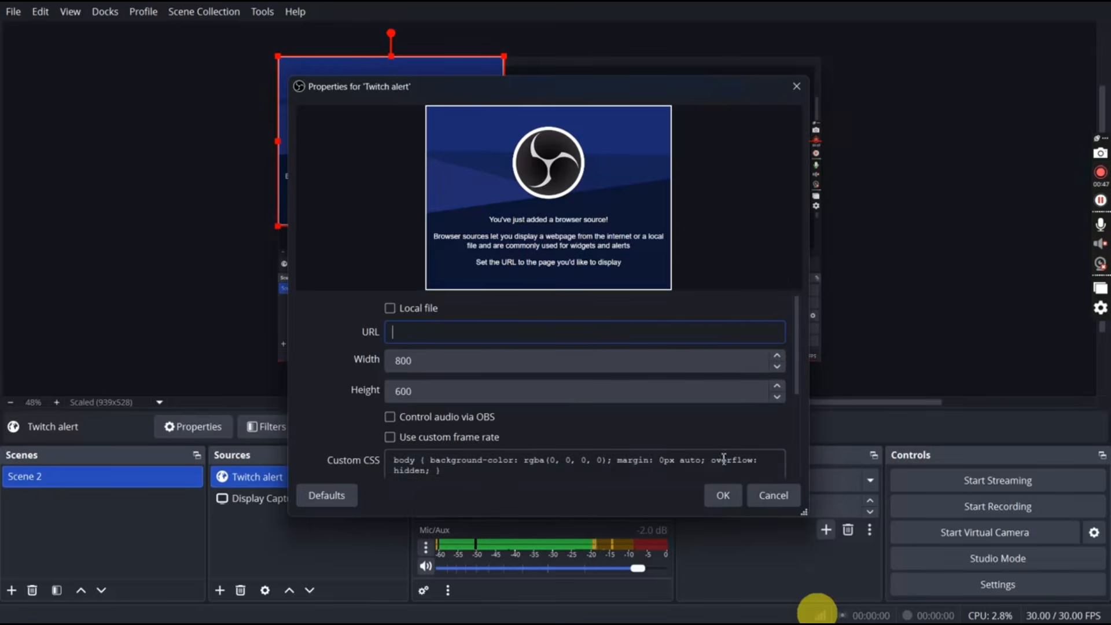
key(ctrl+v)
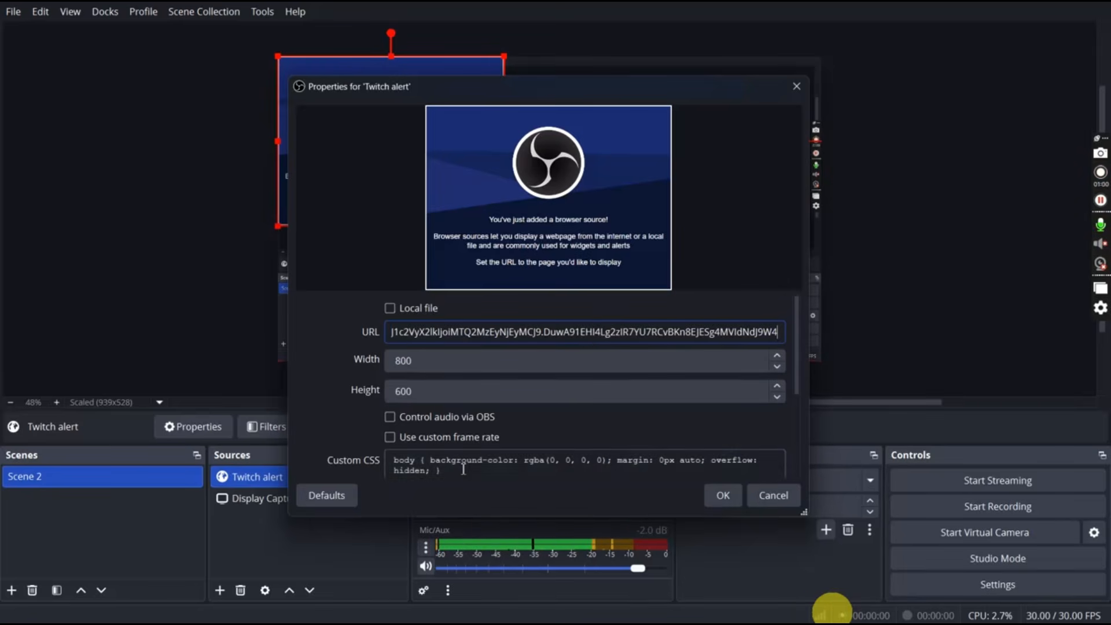
click(396, 419)
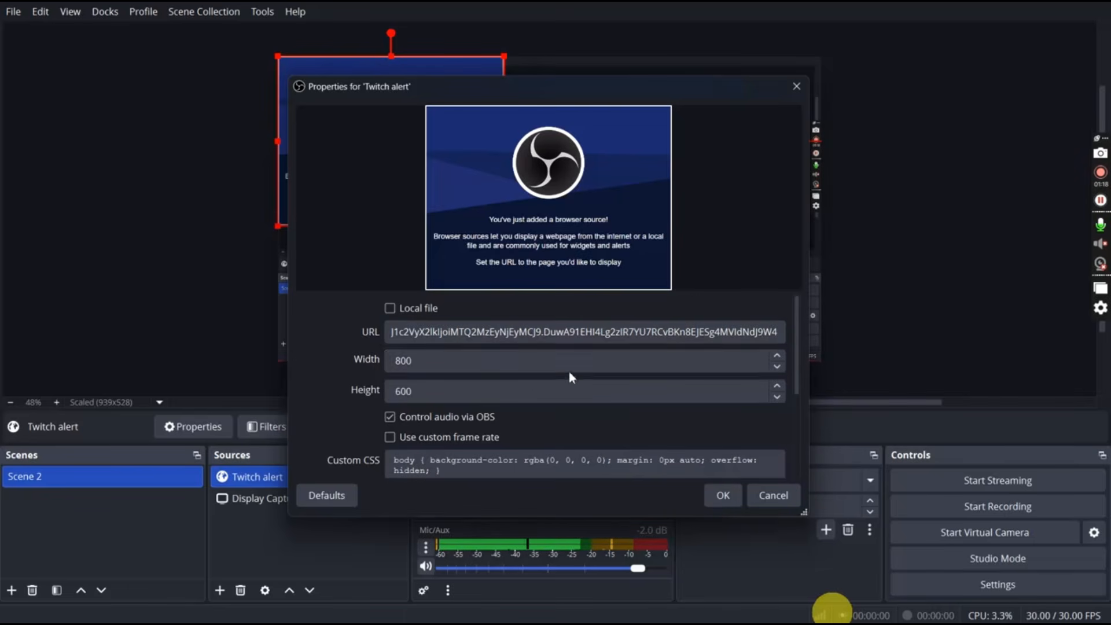
click(722, 496)
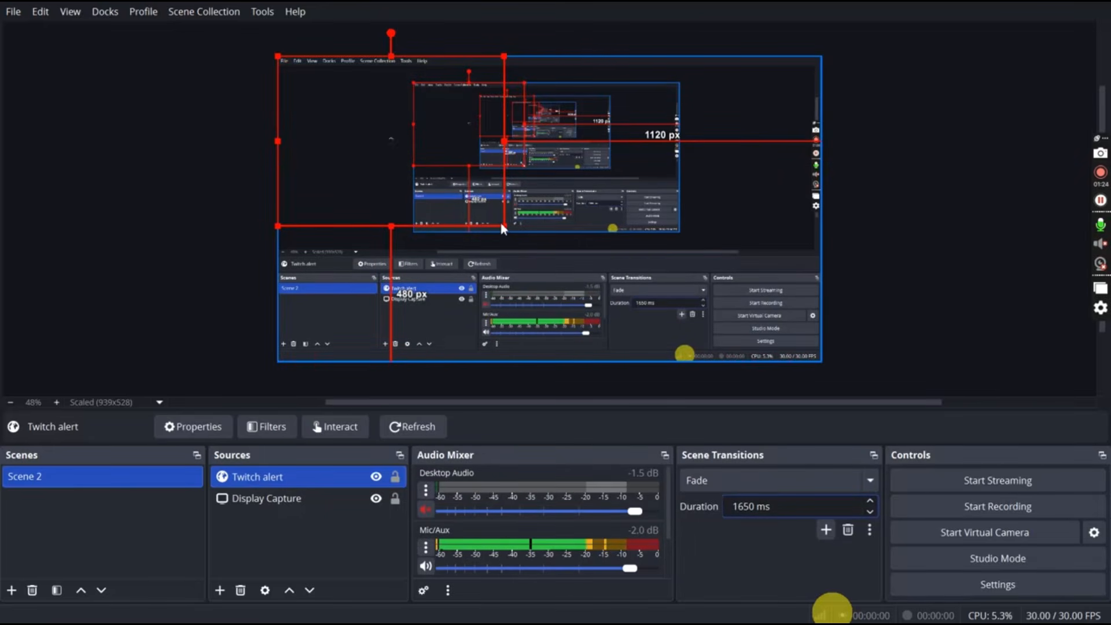
Step: Shrink the Twitch alert source to less than half its width, keeping it in the canvas's upper-left corner
drag(501, 228, 503, 231)
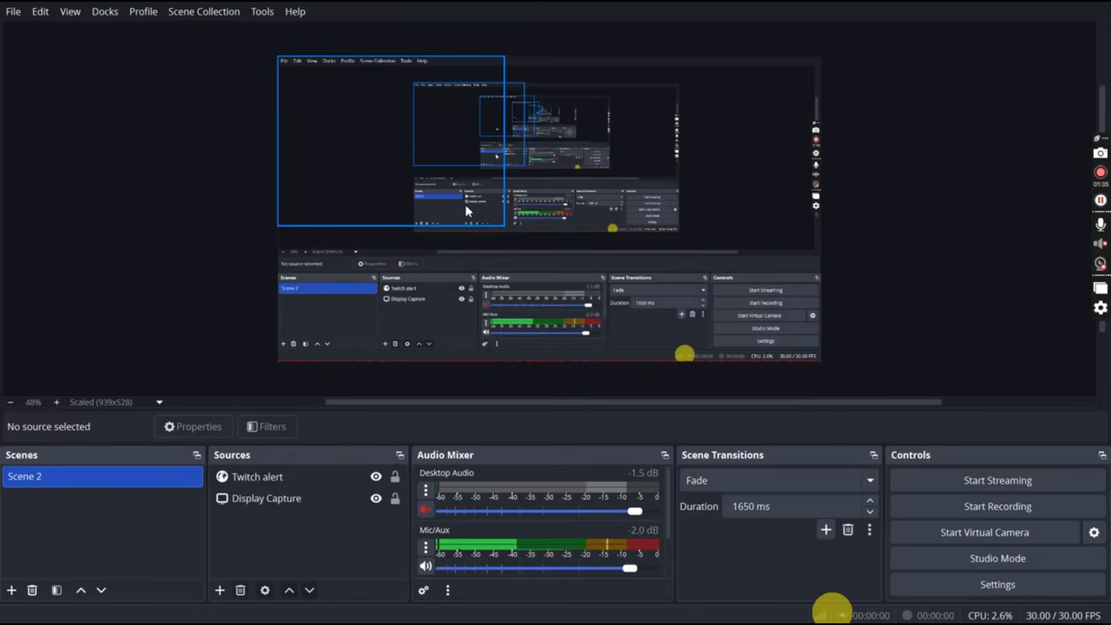
click(439, 185)
drag(504, 226, 370, 108)
click(390, 122)
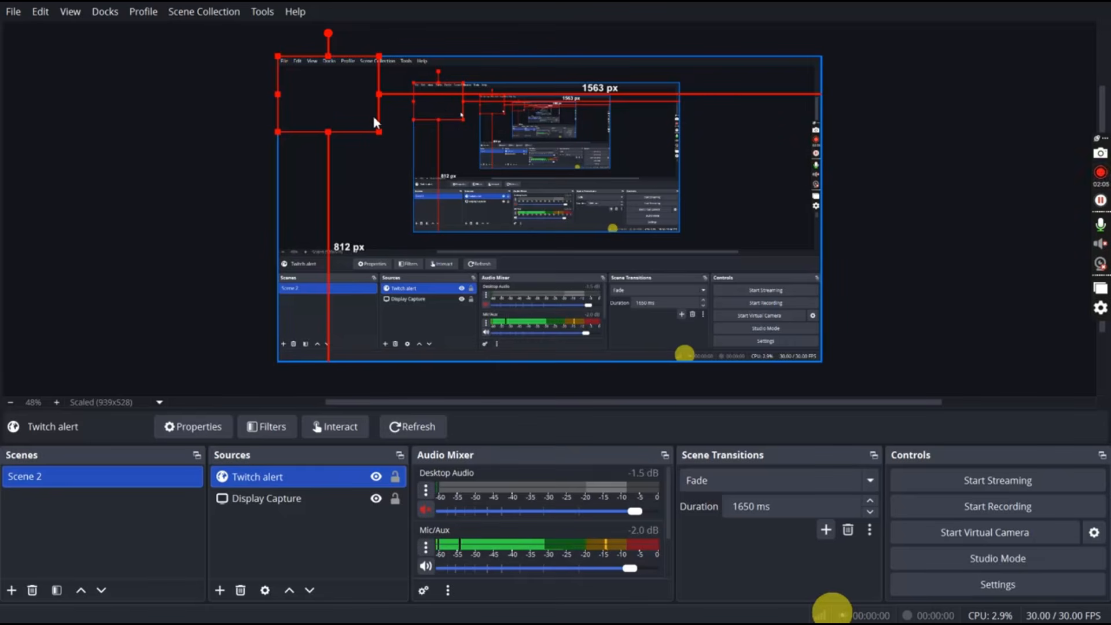
Step: Switch to the Twitch alerts page, send a New Follower test alert, and return to OBS Studio to check it in the scene
click(828, 609)
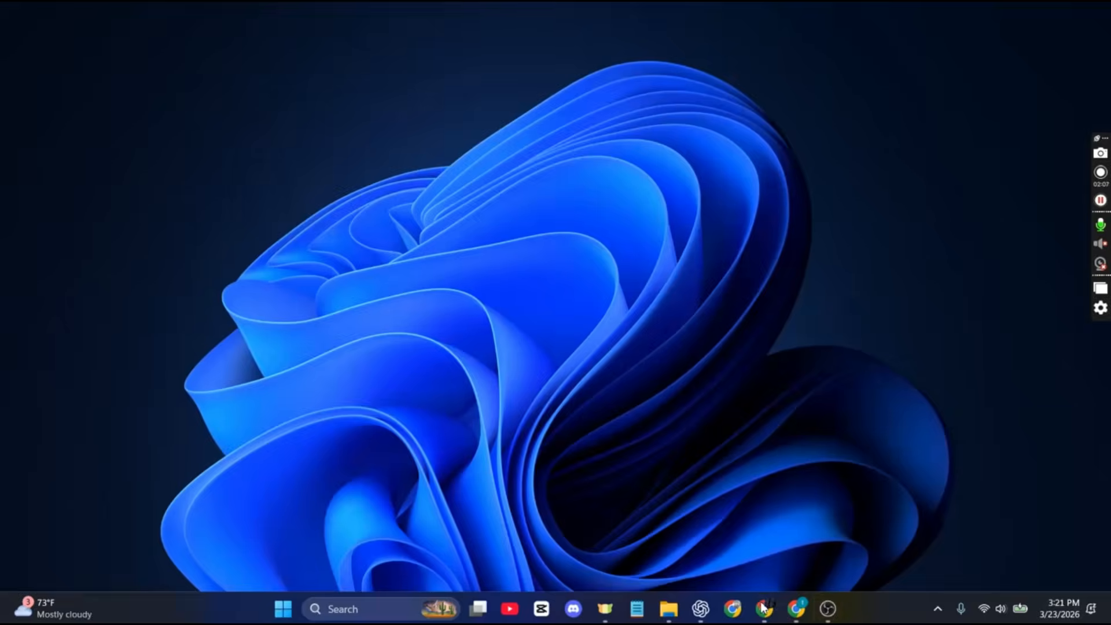
click(796, 606)
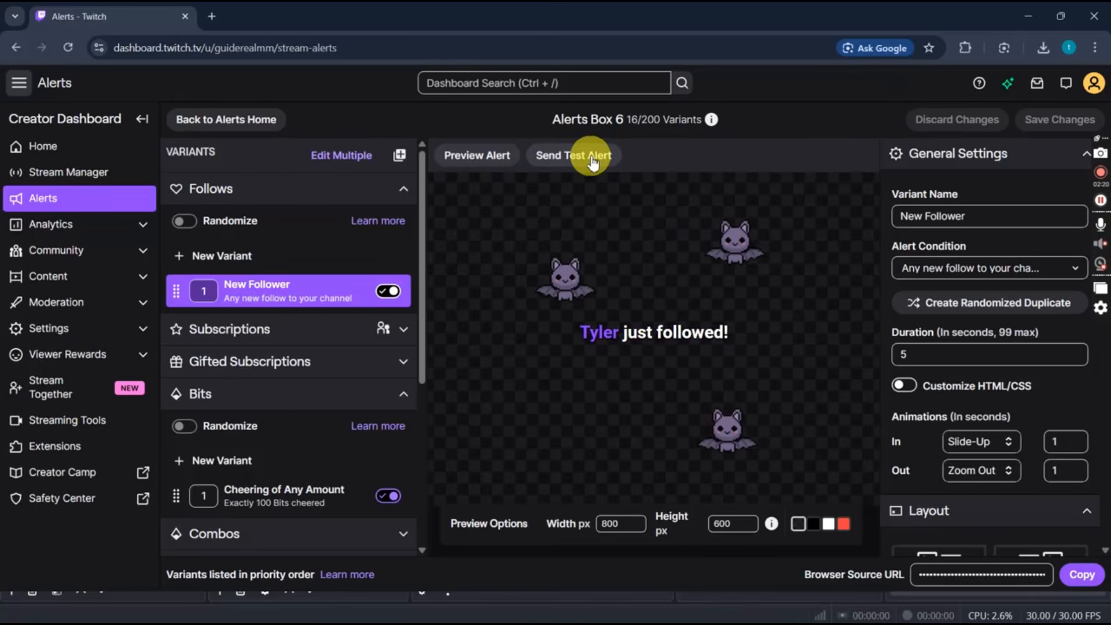
click(797, 607)
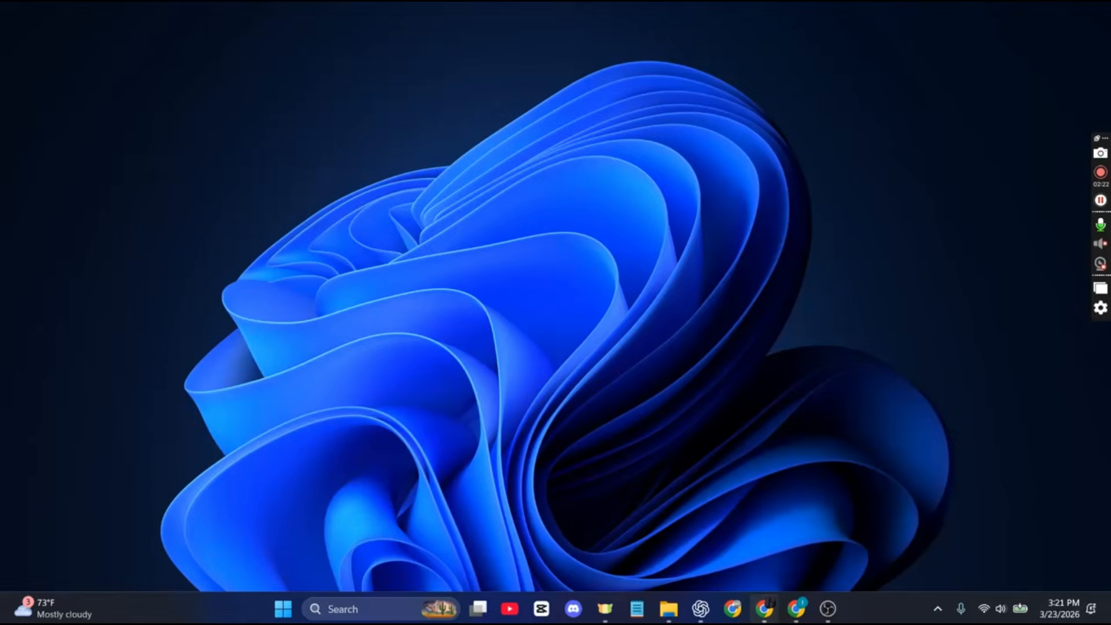
click(815, 609)
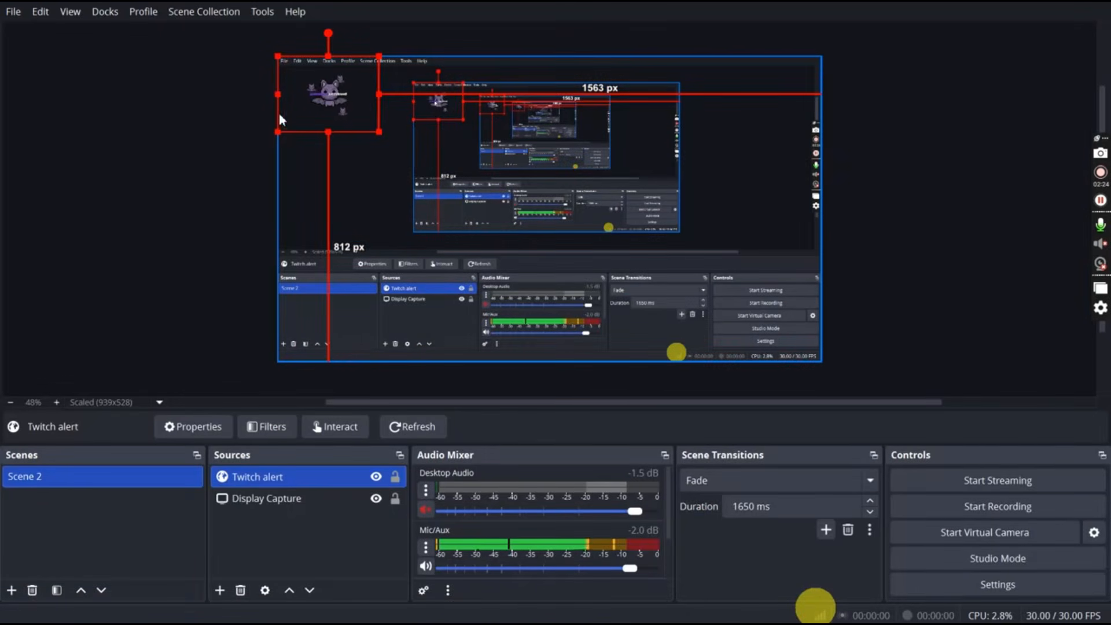